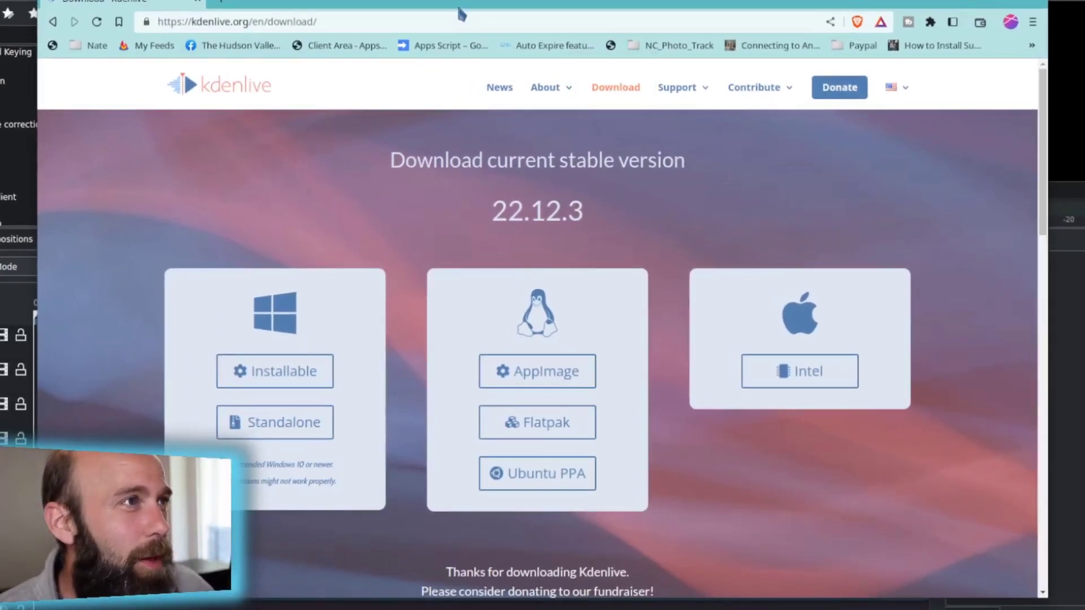
Move the kdenlive.org browser window right to uncover the empty Kdenlive editor
drag(462, 14, 560, 11)
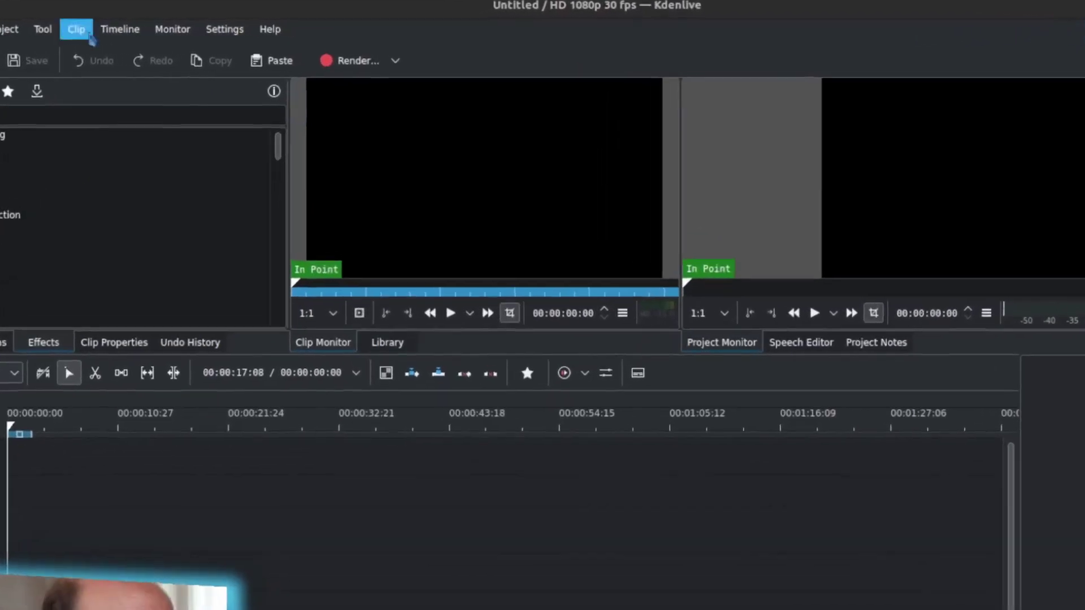
Check Configure Kdenlive's Project Defaults: HD 1080p 30 fps, 8 video and 8 audio tracks
click(215, 30)
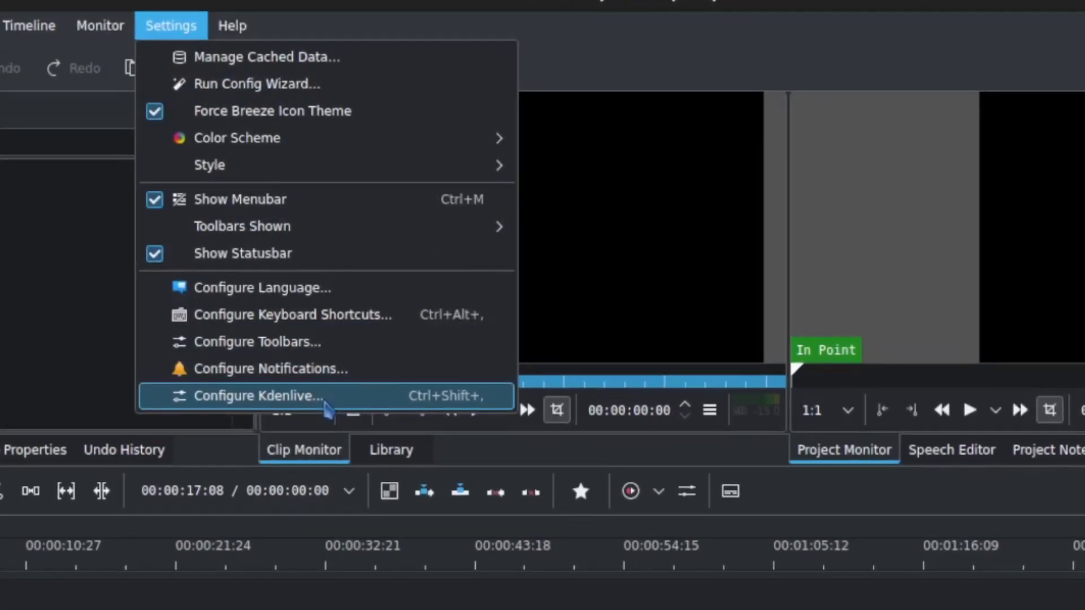
click(326, 398)
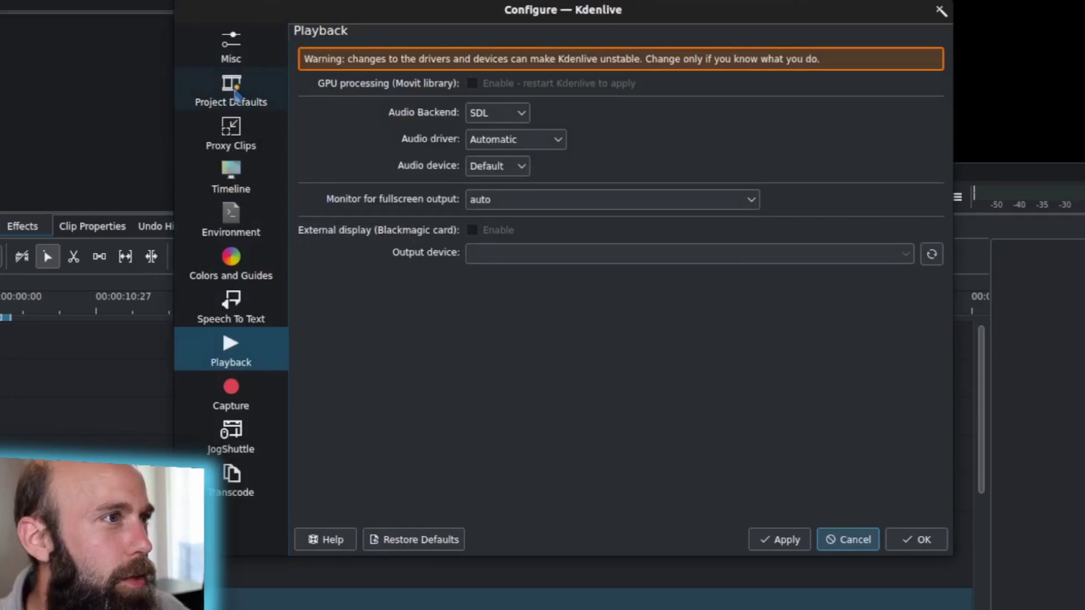
click(237, 96)
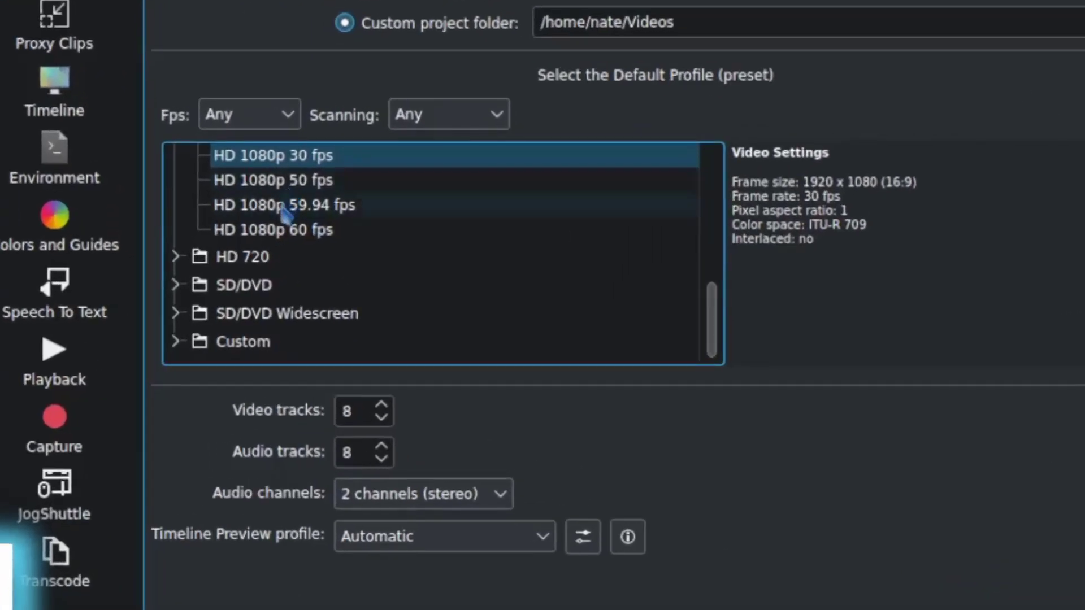
scroll(285, 213, up, 1)
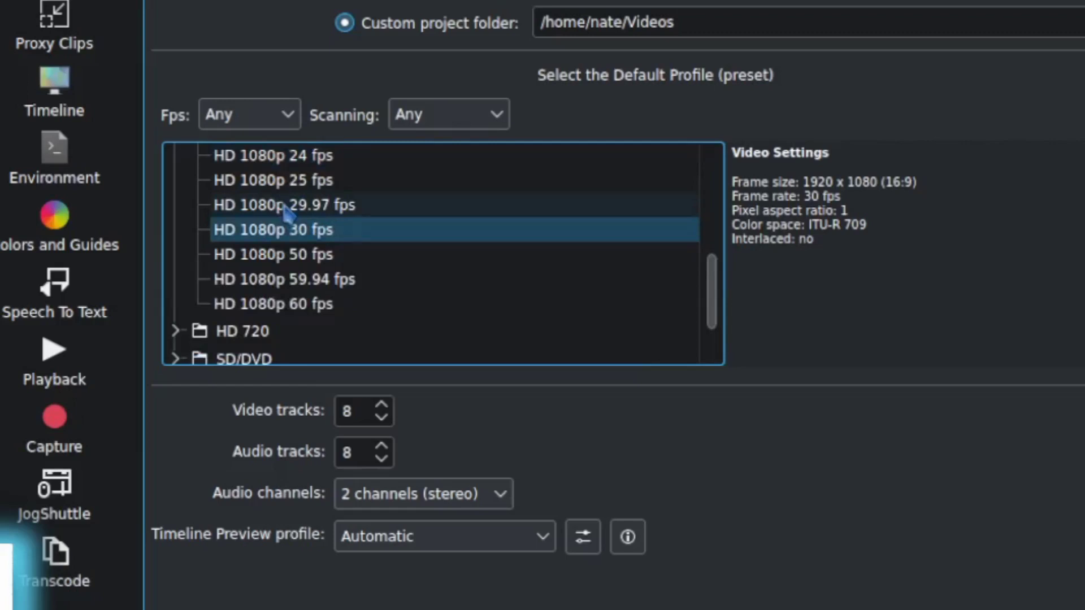
scroll(299, 213, up, 2)
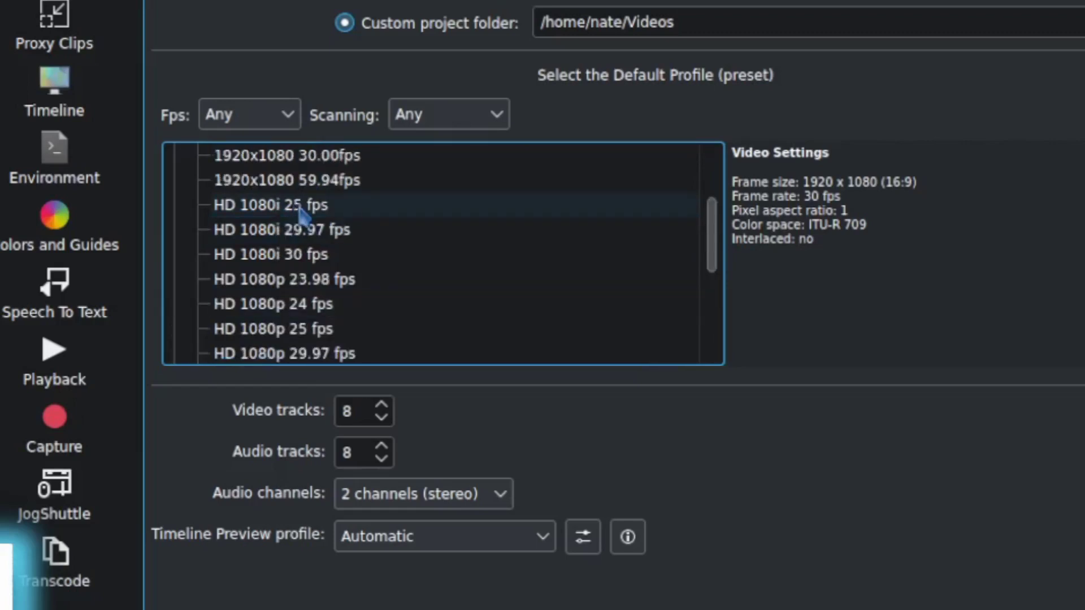
scroll(300, 214, up, 2)
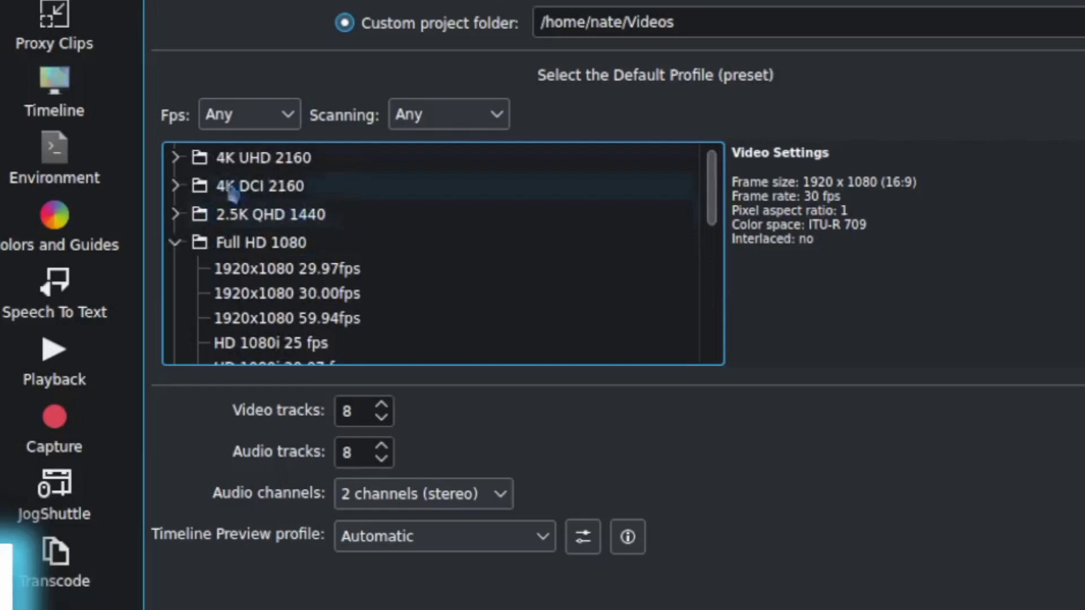
scroll(551, 271, down, 2)
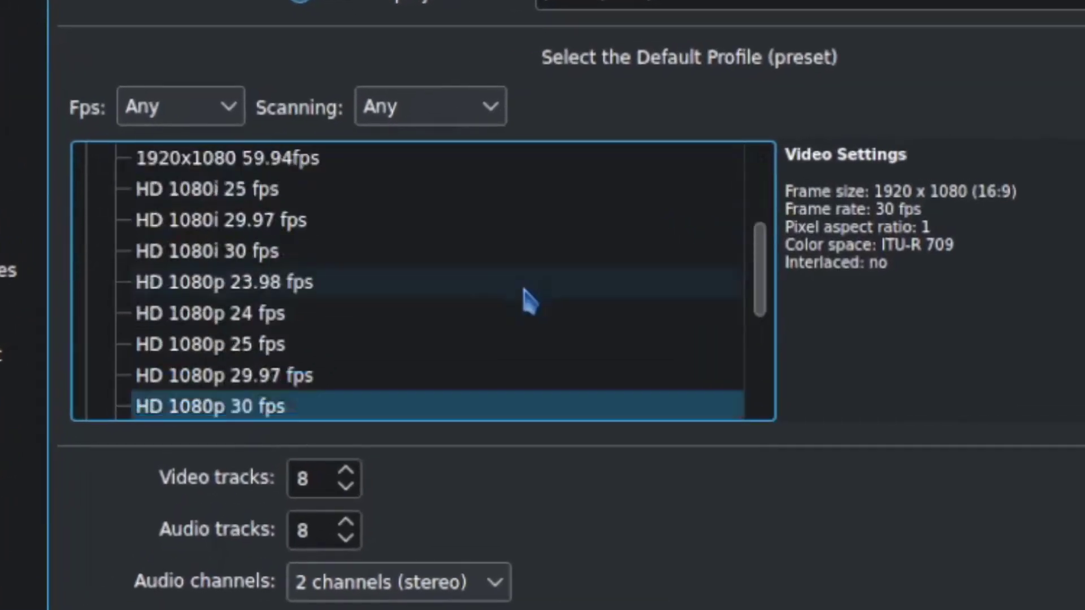
scroll(525, 291, down, 1)
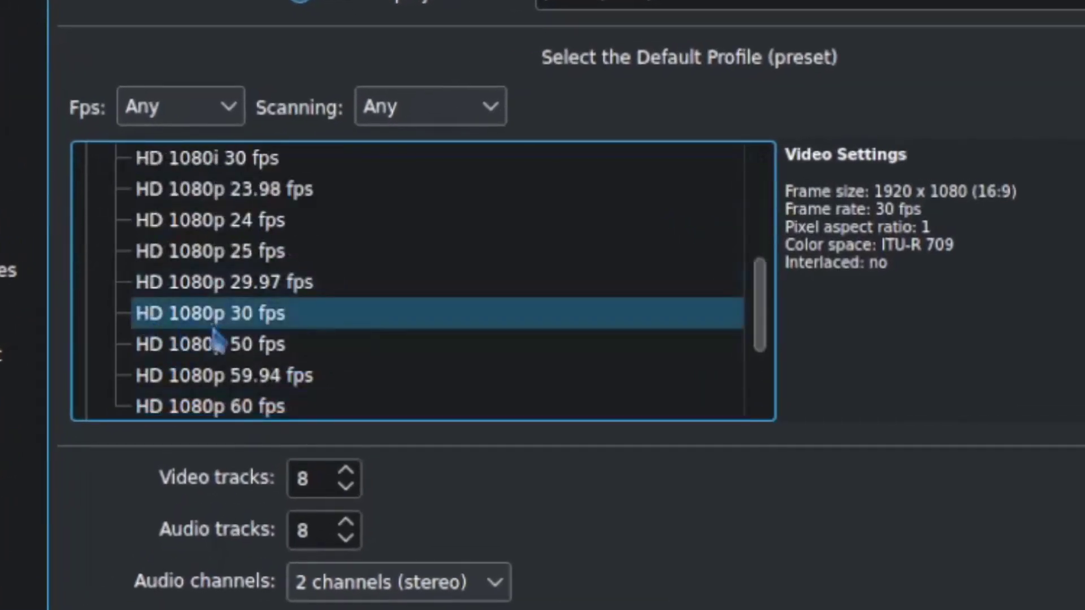
scroll(393, 365, down, 1)
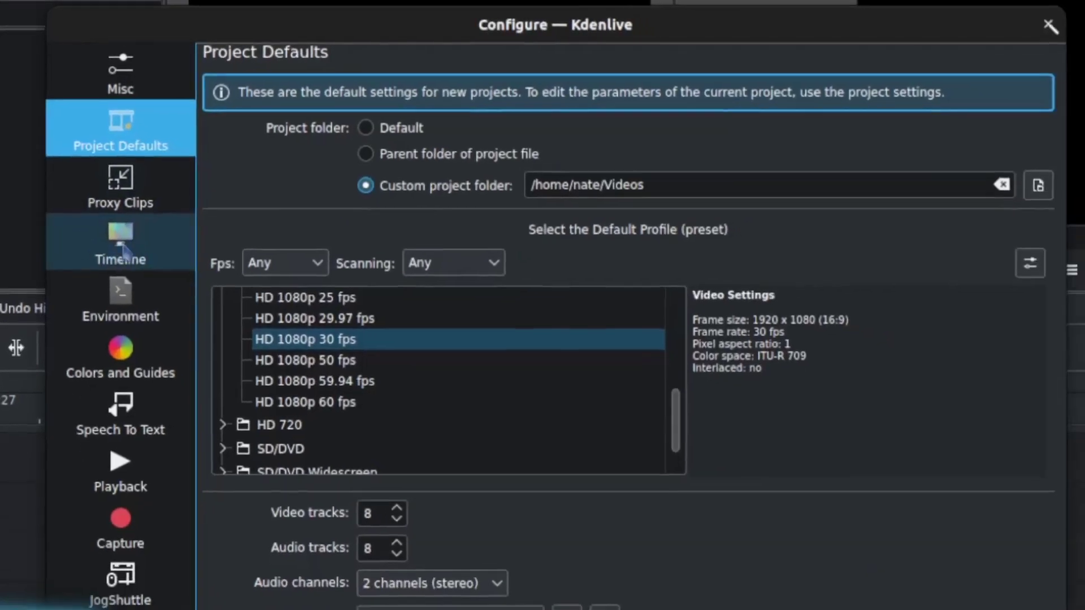
Review the Timeline preferences, then apply and close the configuration window
click(126, 266)
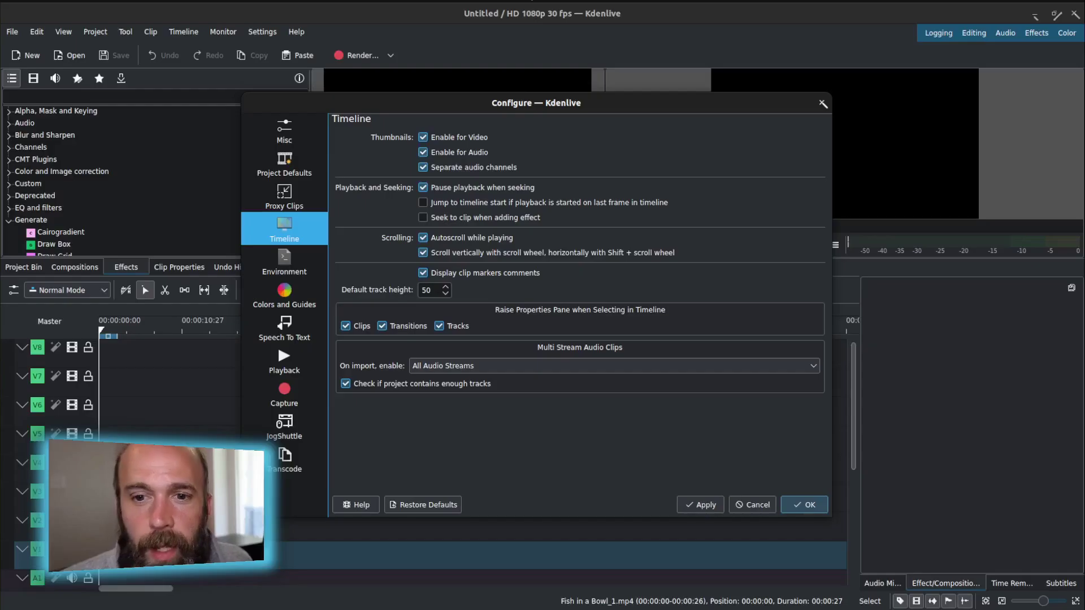
click(761, 508)
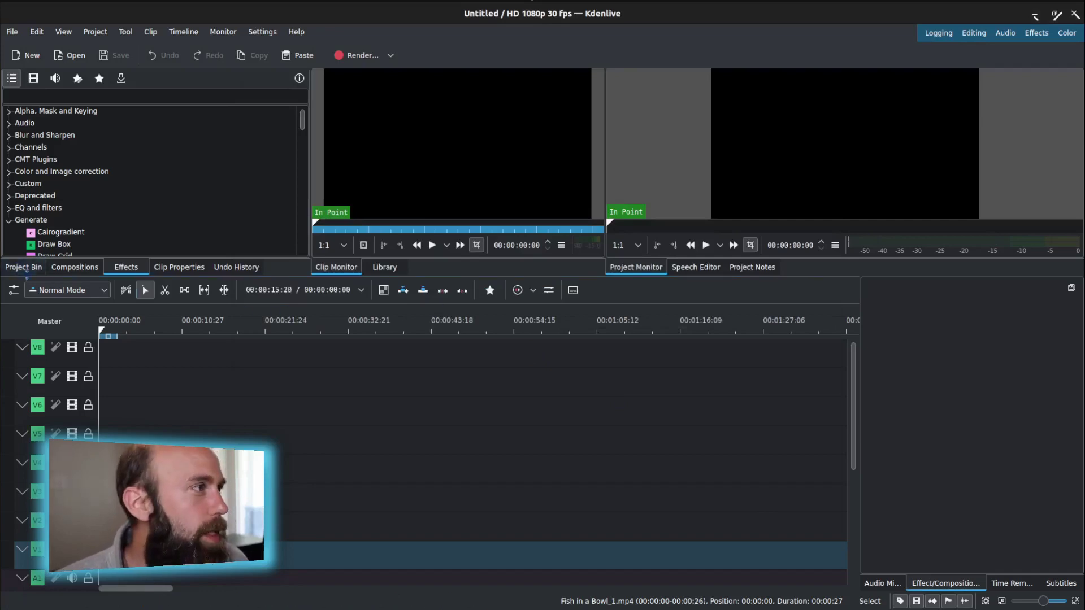
Import the Krita Speedpaint video into the Project Bin and clean the project
click(8, 270)
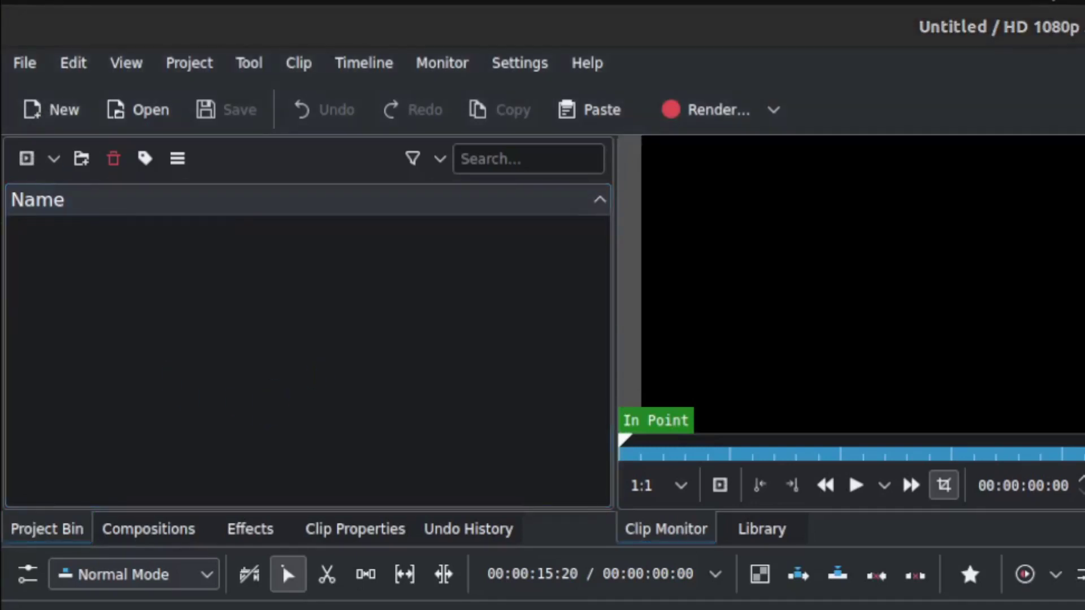
drag(476, 367, 432, 359)
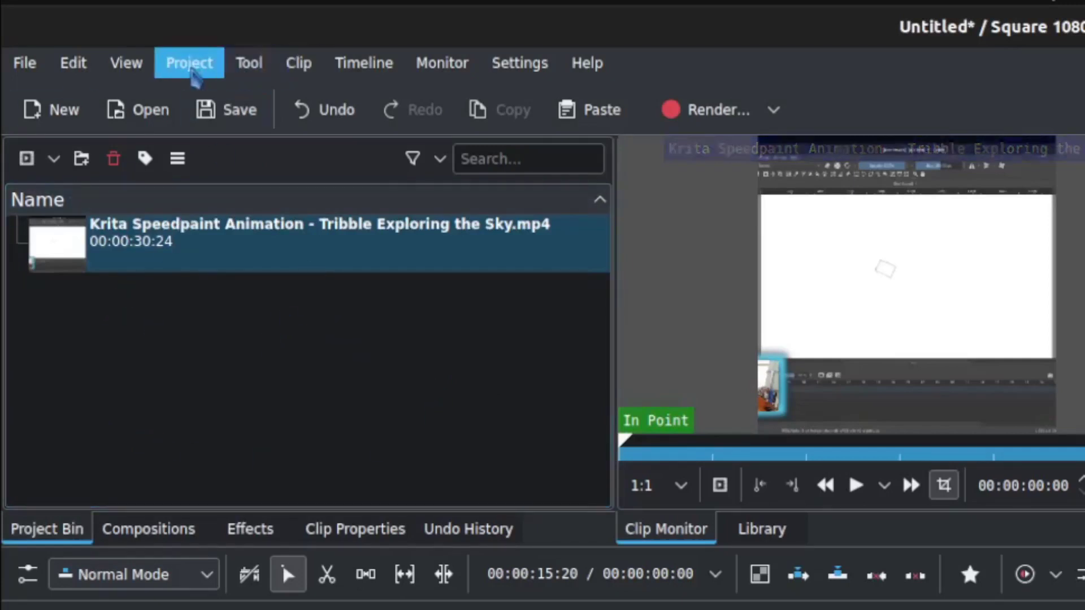
click(191, 67)
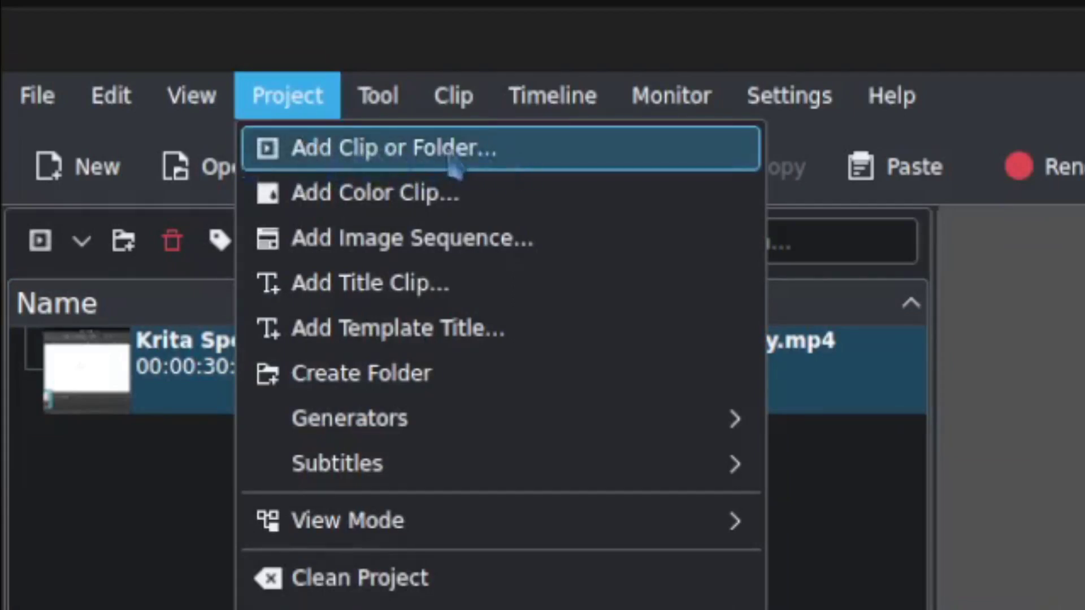
click(460, 590)
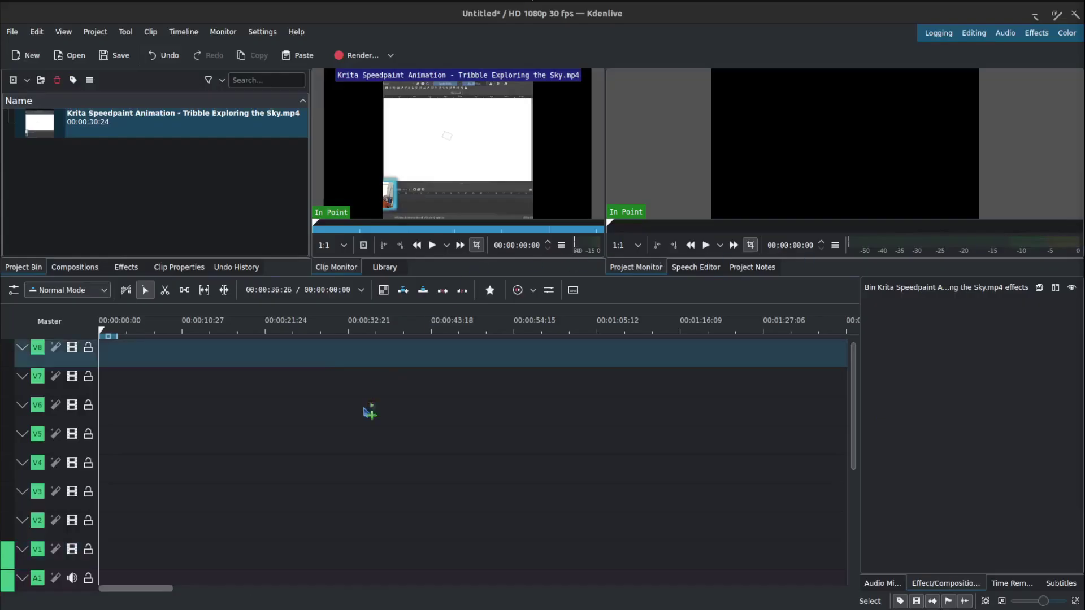
Place Fish in a Bowl_1.mp4 on track V1 and shift it left
drag(368, 412, 127, 555)
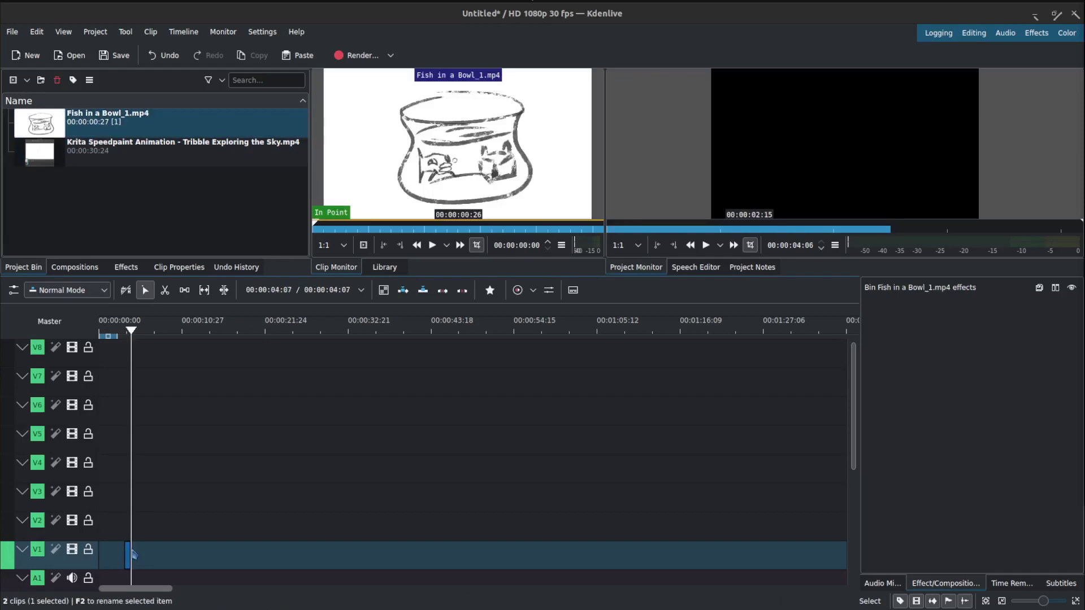
scroll(131, 545, up, 6)
scroll(170, 575, up, 3)
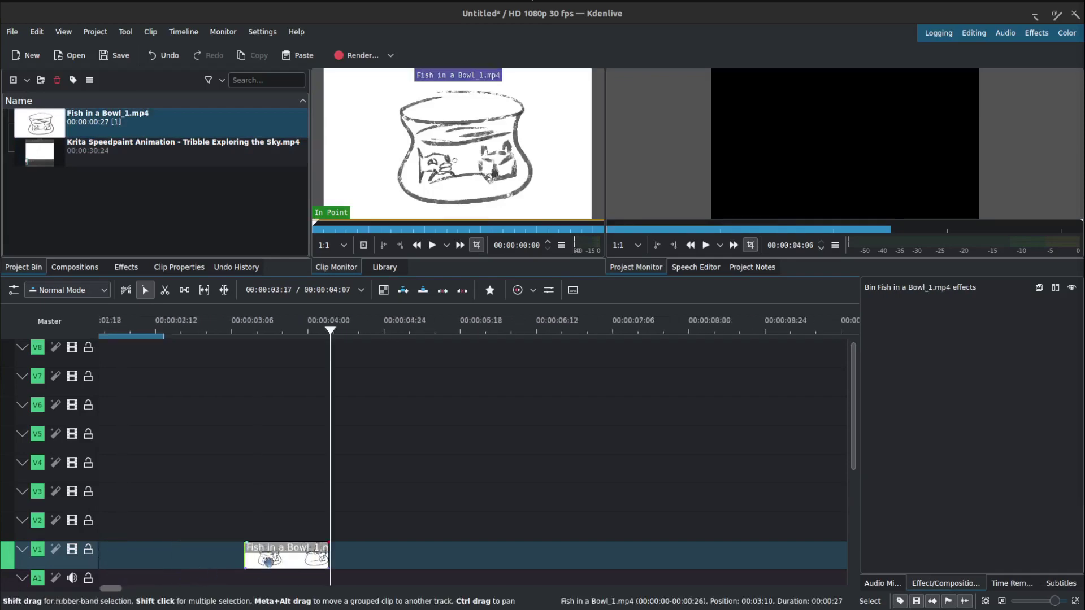
drag(271, 555, 164, 556)
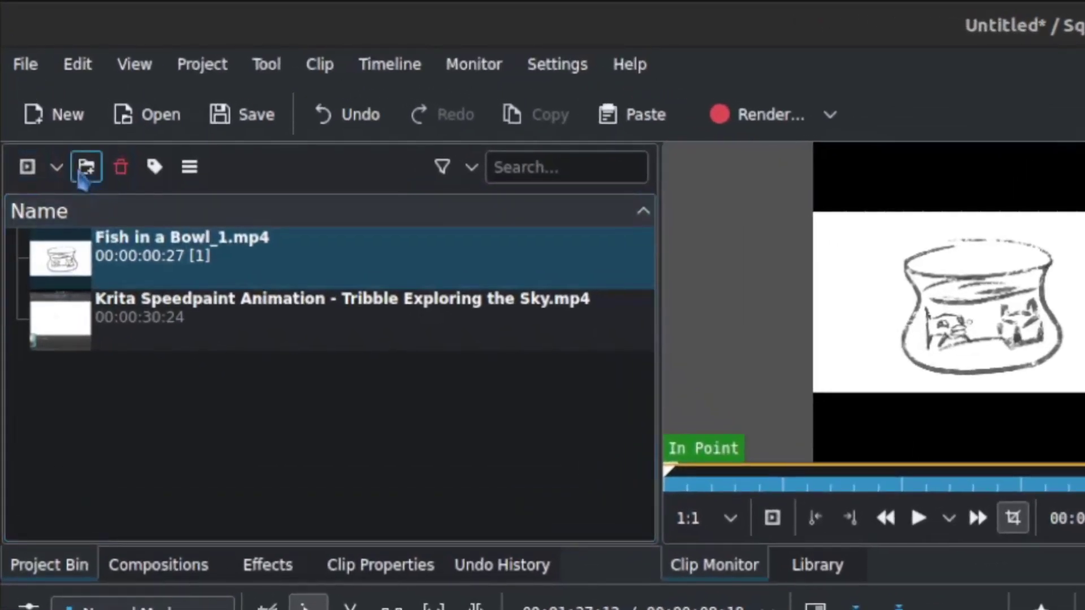
Create a Video folder in the bin and move both clips into it
click(87, 178)
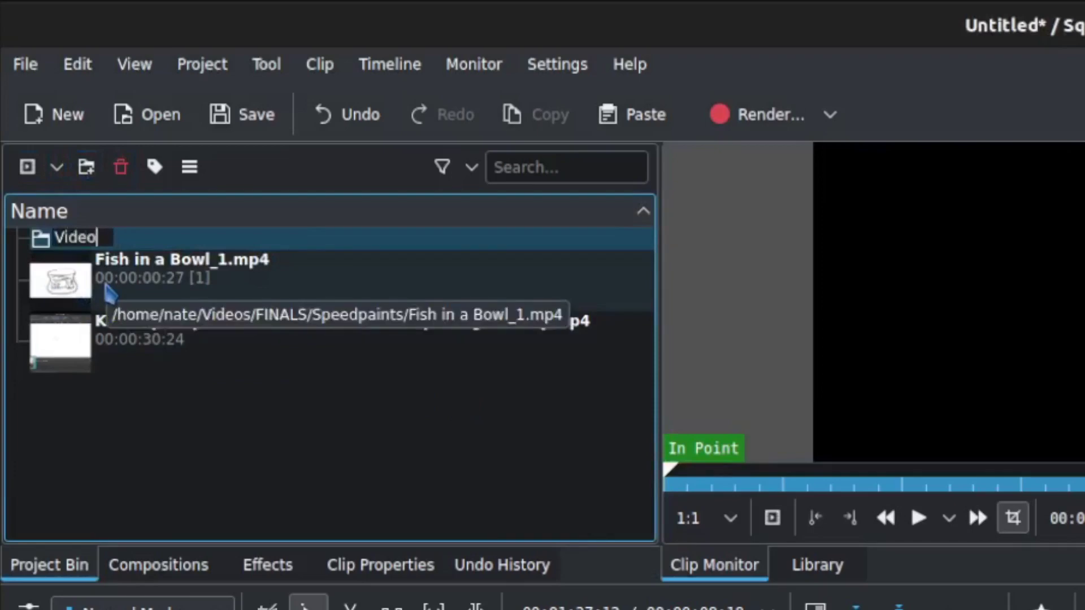
click(110, 293)
shift+click(201, 313)
drag(200, 313, 94, 216)
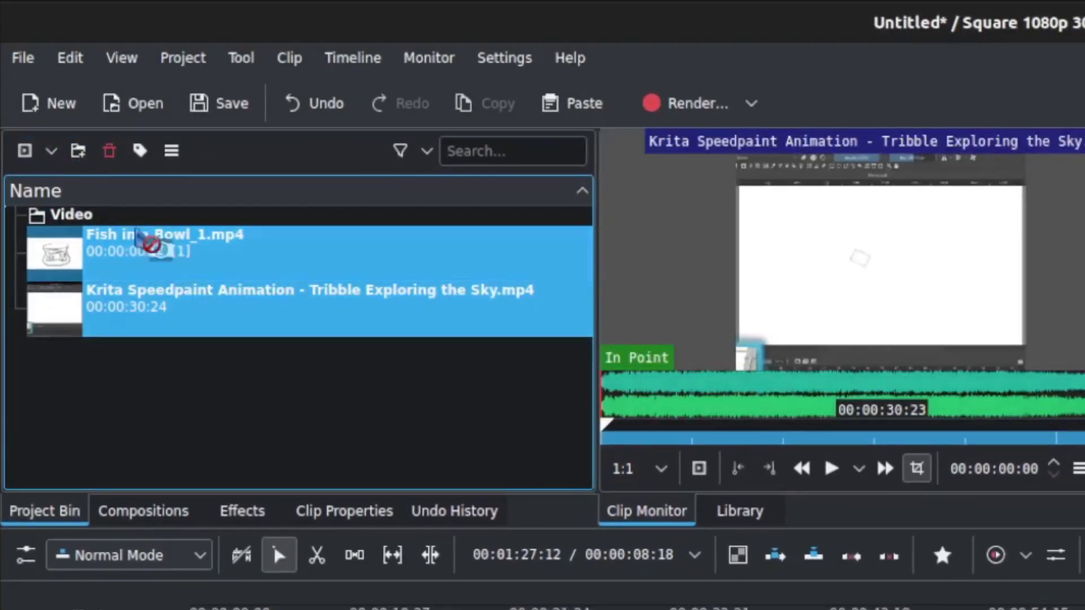
Add a second, empty bin folder named Audio
right_click(119, 271)
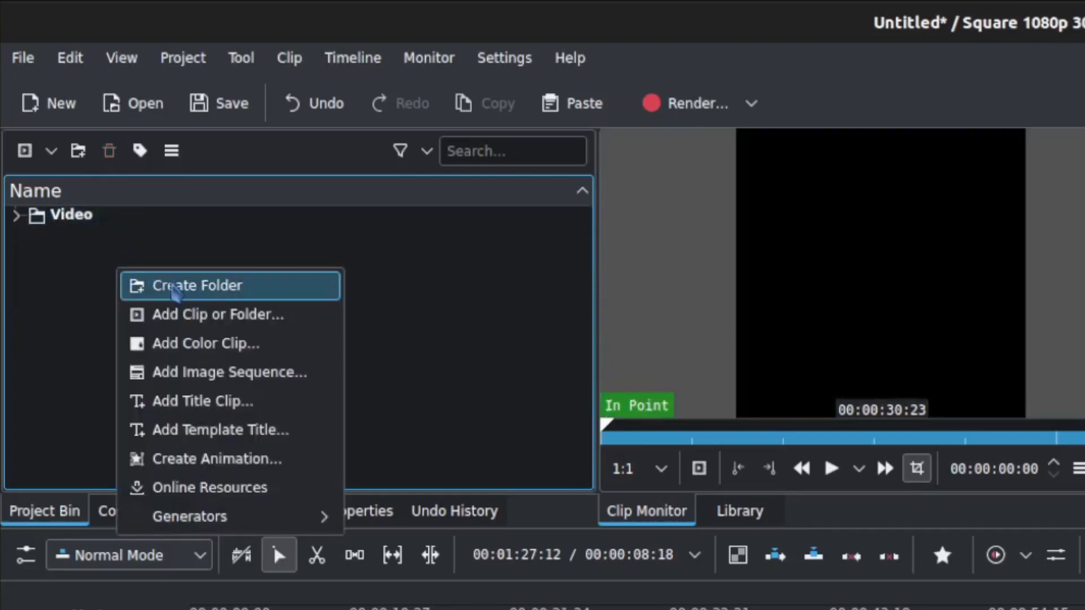
click(132, 285)
click(436, 245)
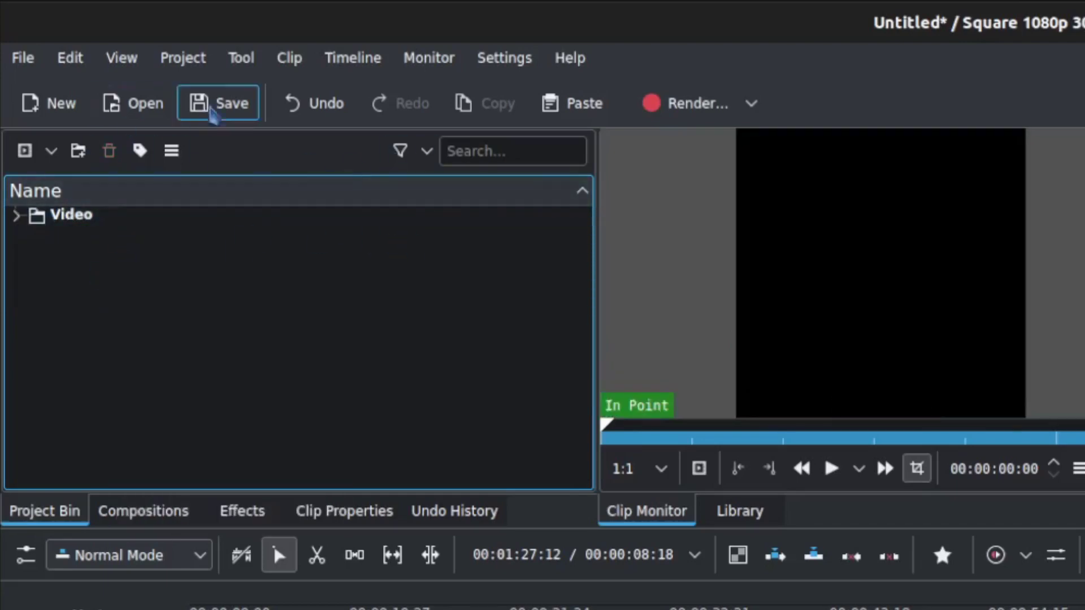
click(192, 67)
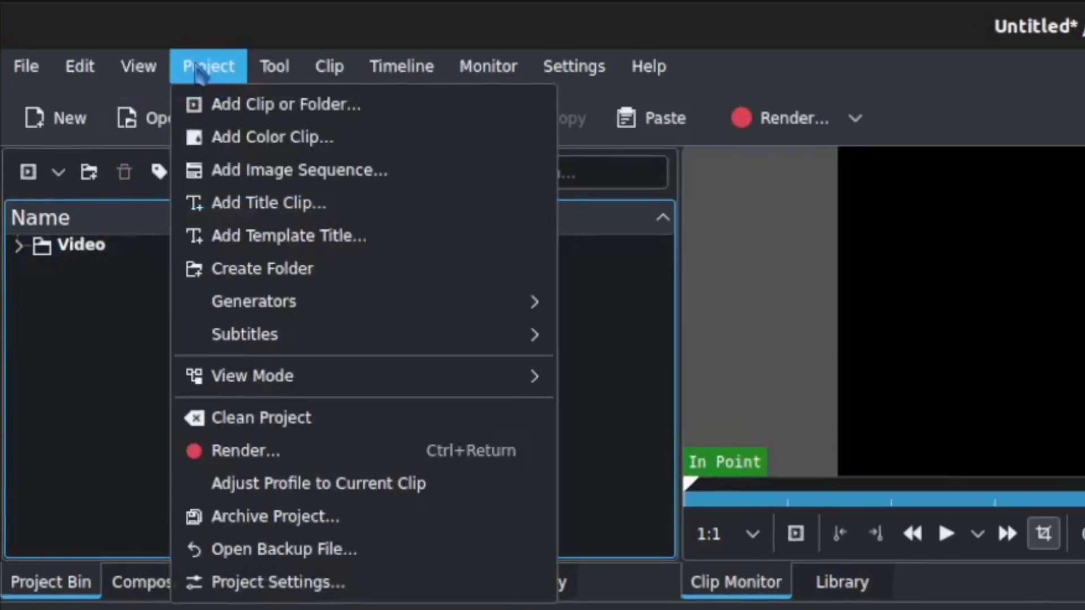
click(326, 288)
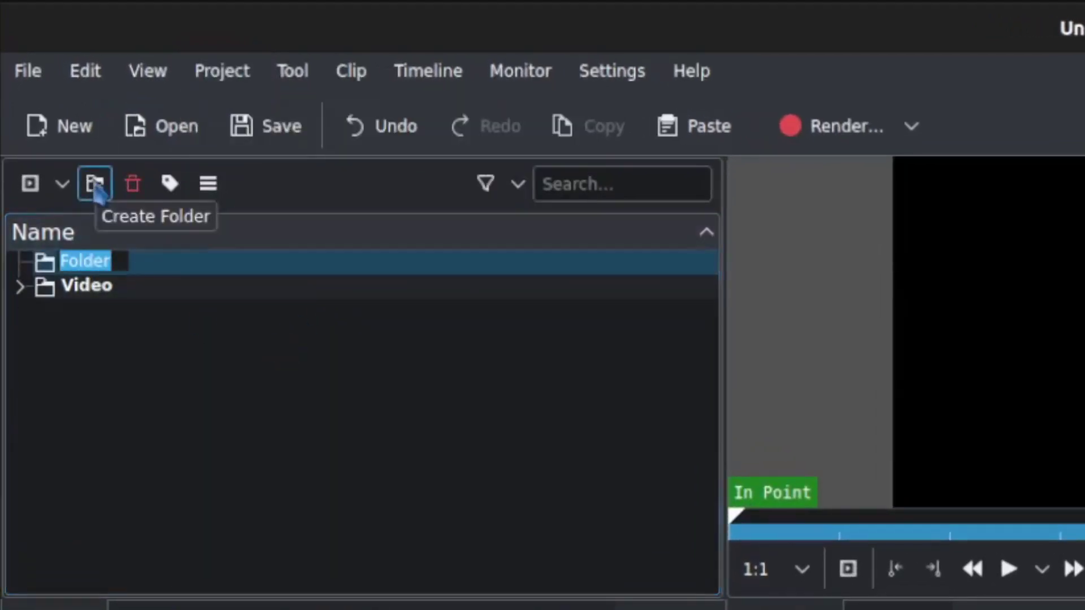
text(Audio)
key(Return)
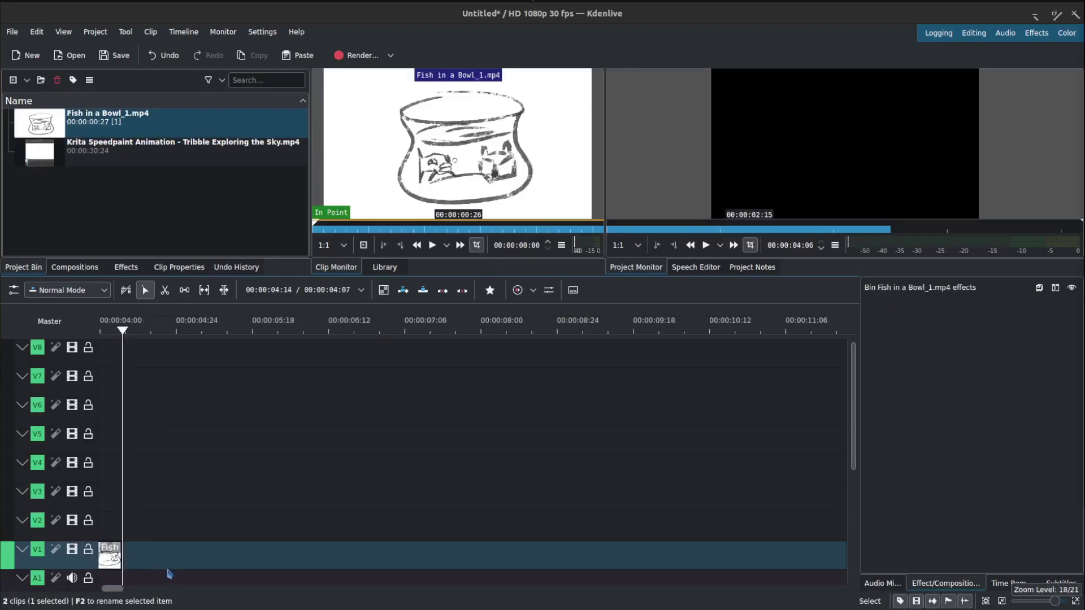
Zoom the timeline in and move the Fish in a Bowl clip near V1's start
key(ctrl+plus)
drag(285, 556, 179, 552)
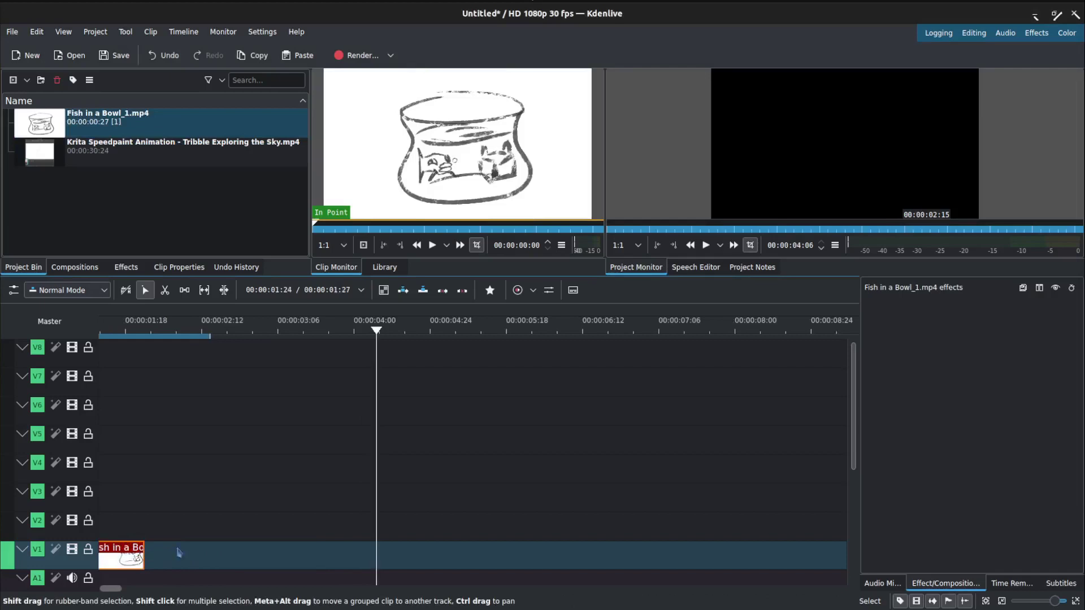
scroll(183, 551, left, 3)
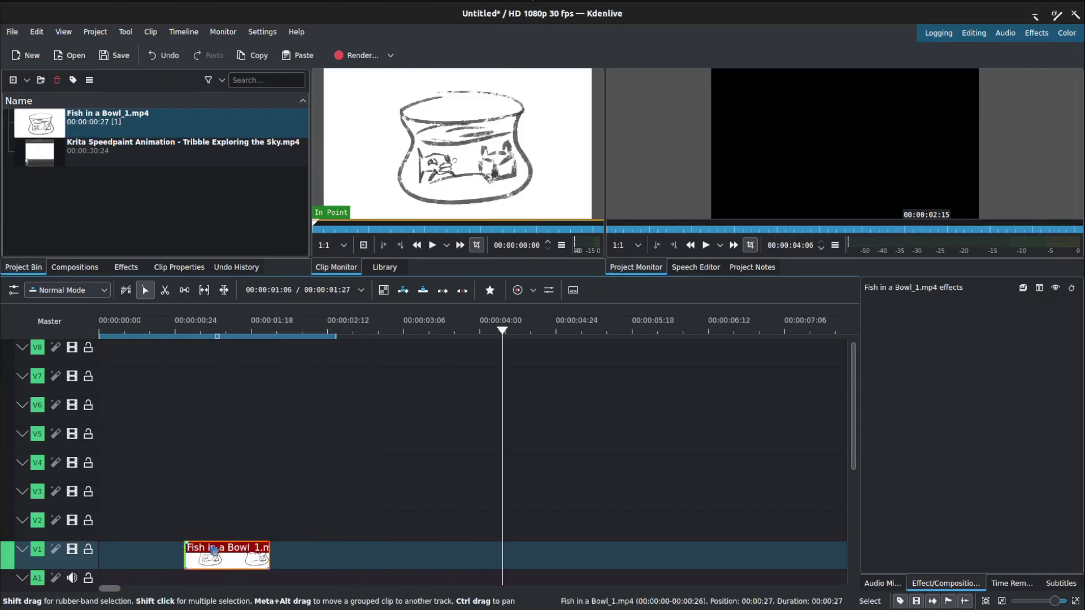
scroll(215, 550, down, 2)
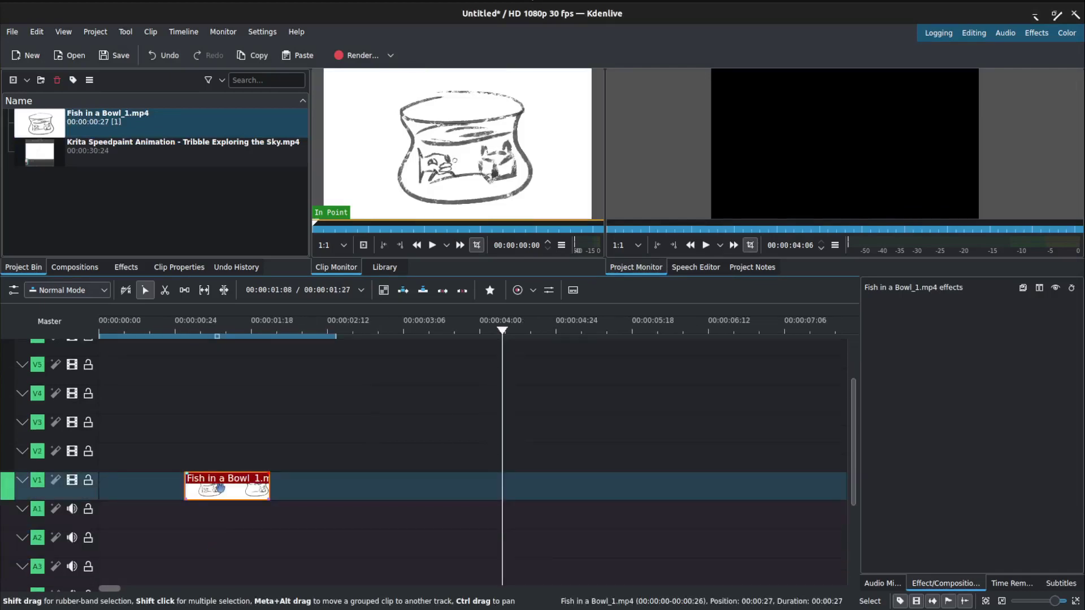
scroll(220, 487, down, 2)
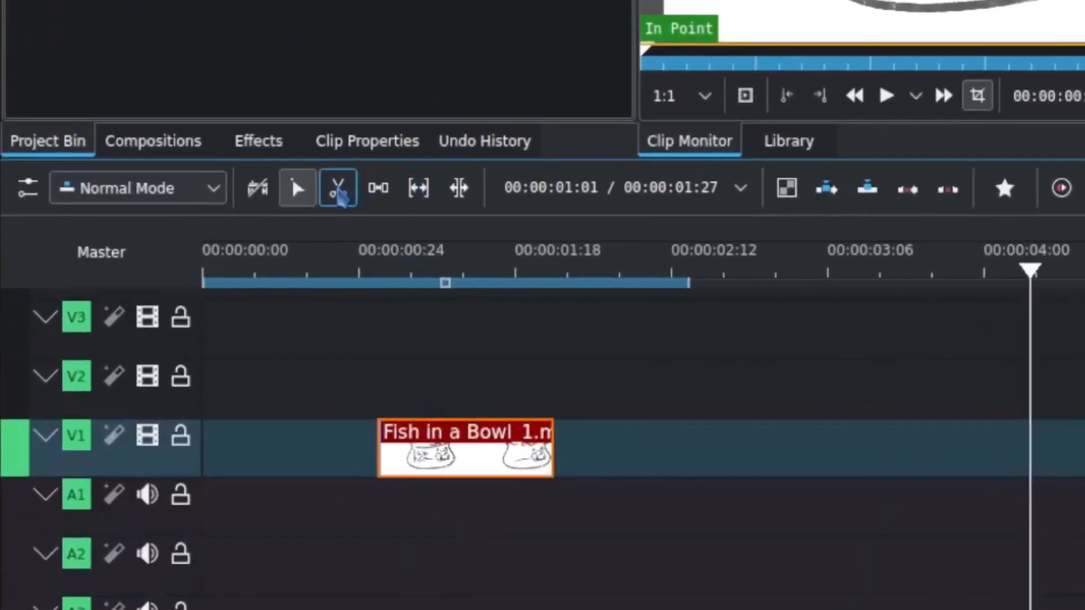
Split the Fish in a Bowl clip in two at the playhead, around 00:00:01:14
click(338, 191)
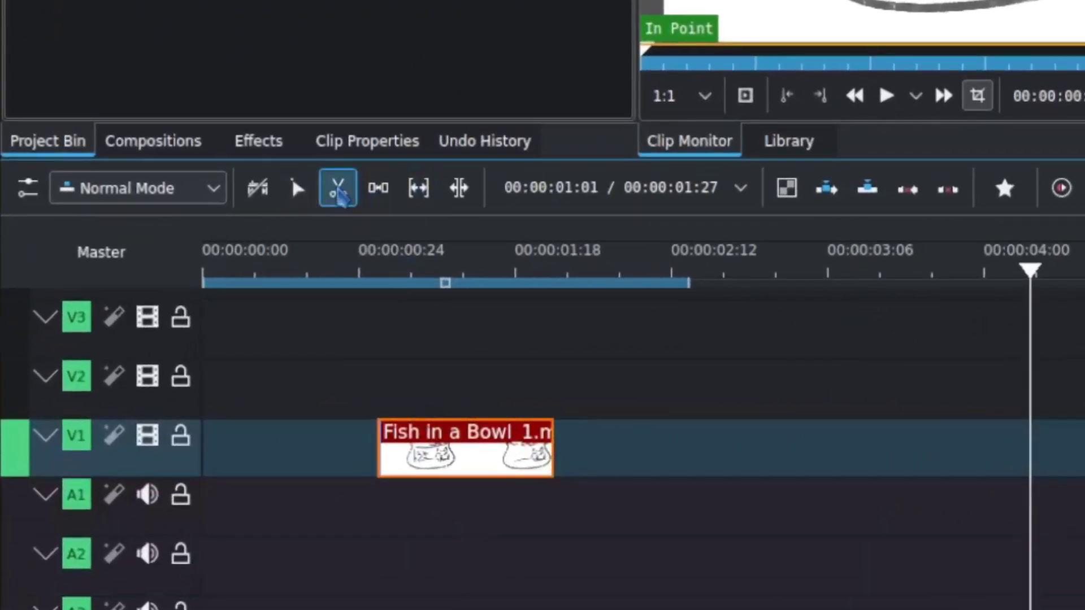
click(385, 271)
drag(399, 275, 346, 275)
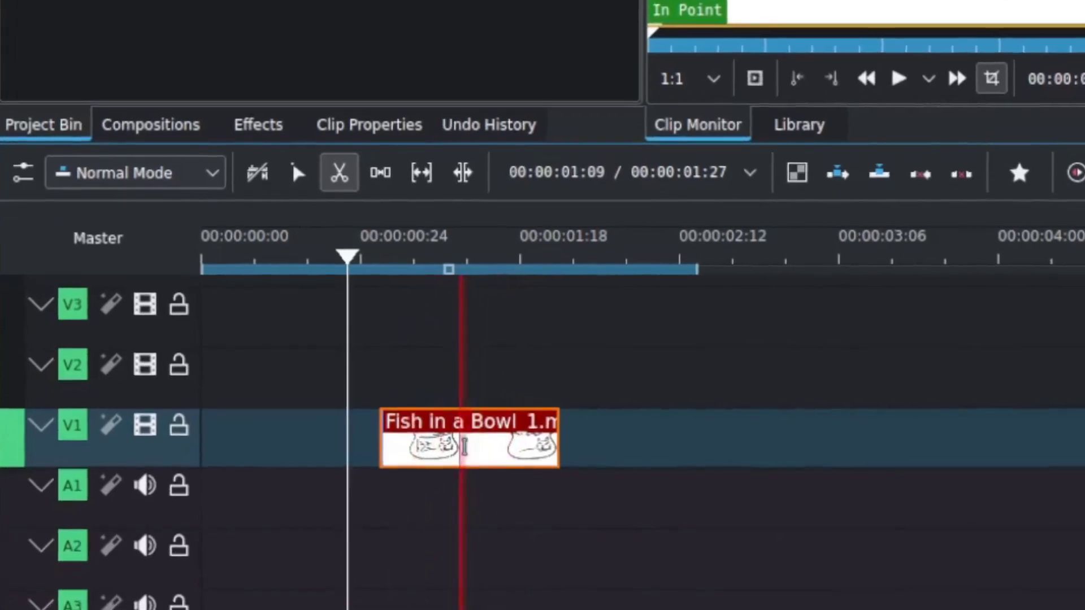
click(474, 421)
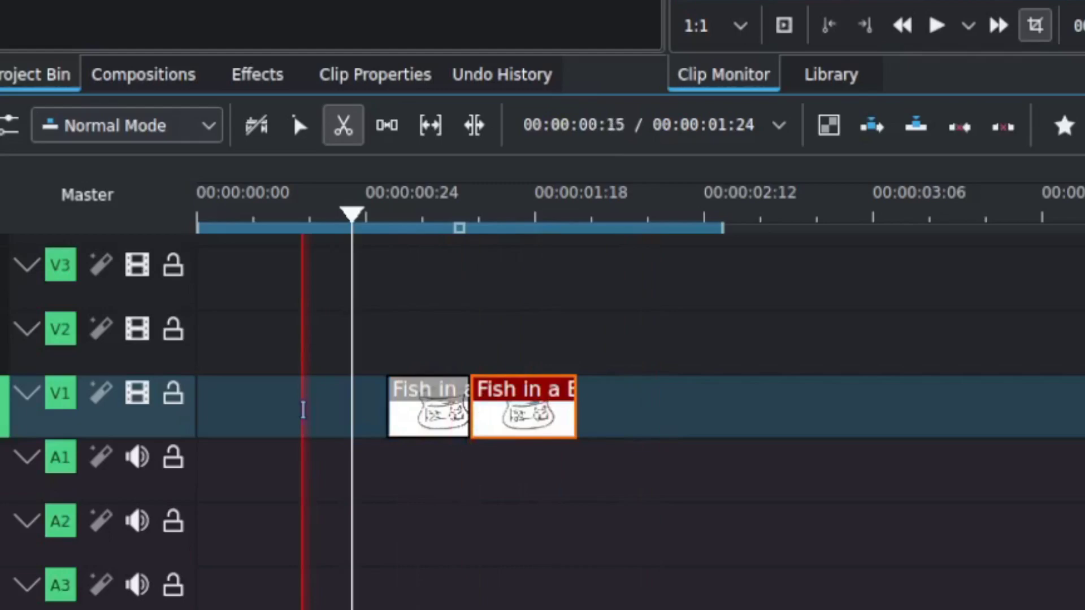
key(ctrl+z)
drag(349, 229, 486, 232)
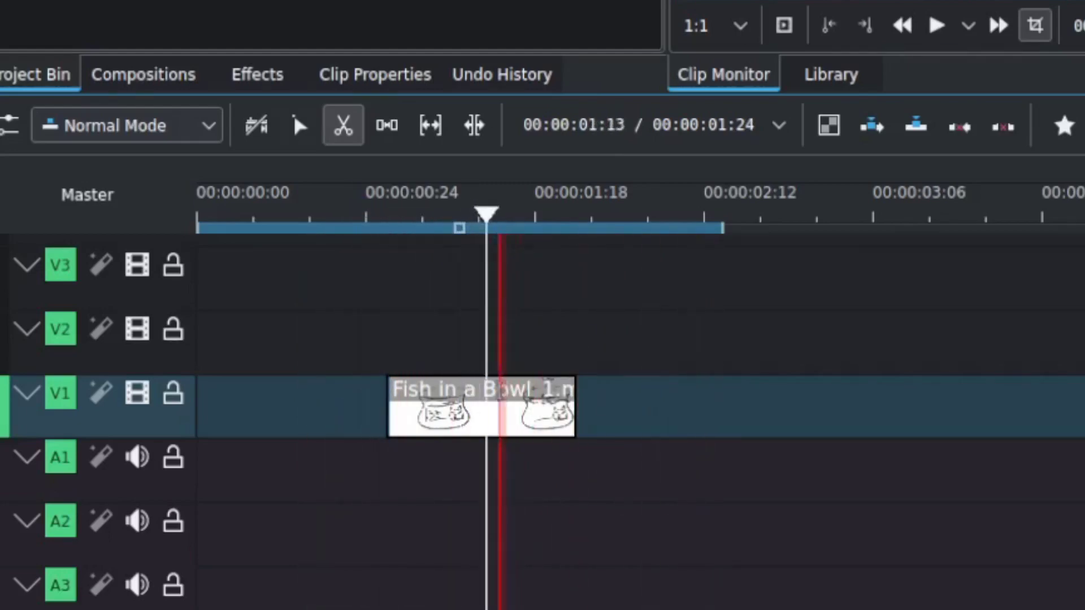
click(292, 131)
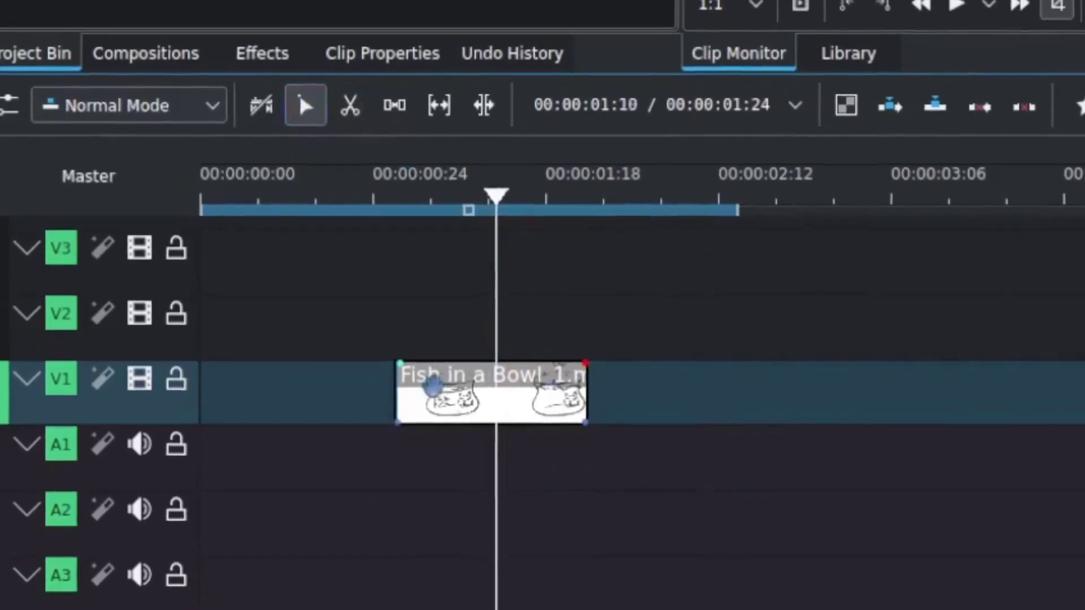
right_click(495, 417)
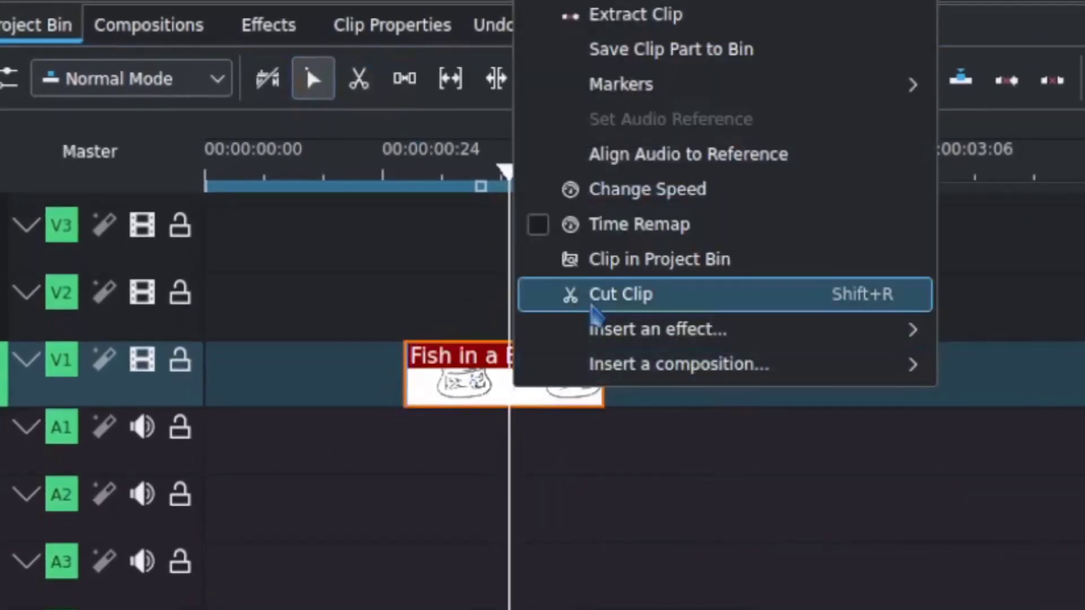
click(591, 306)
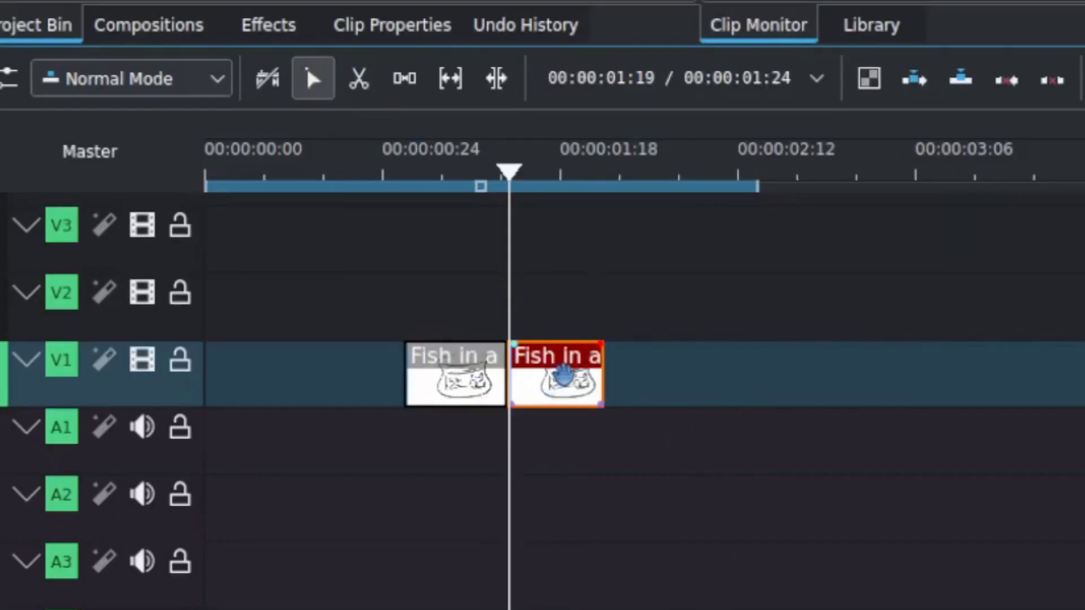
Lift the first Fish piece to V2 and drop the Krita clip pair onto V1/A1, ending at the playhead
drag(554, 357, 550, 305)
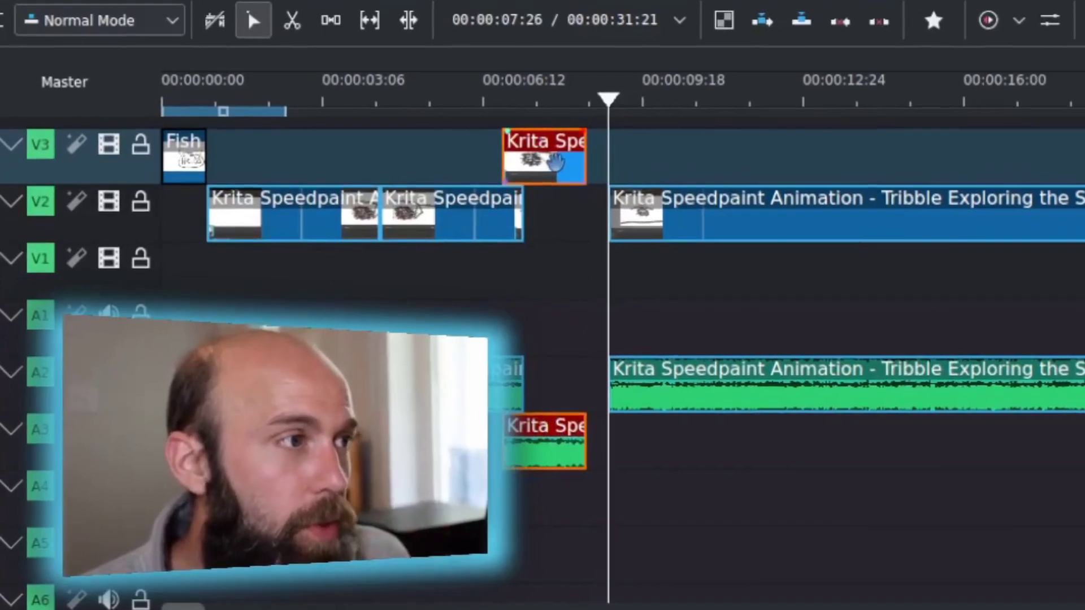
mouse_move(556, 163)
mouse_down()
mouse_move(553, 305)
mouse_move(537, 305)
mouse_move(575, 305)
mouse_move(543, 308)
mouse_move(544, 168)
mouse_up()
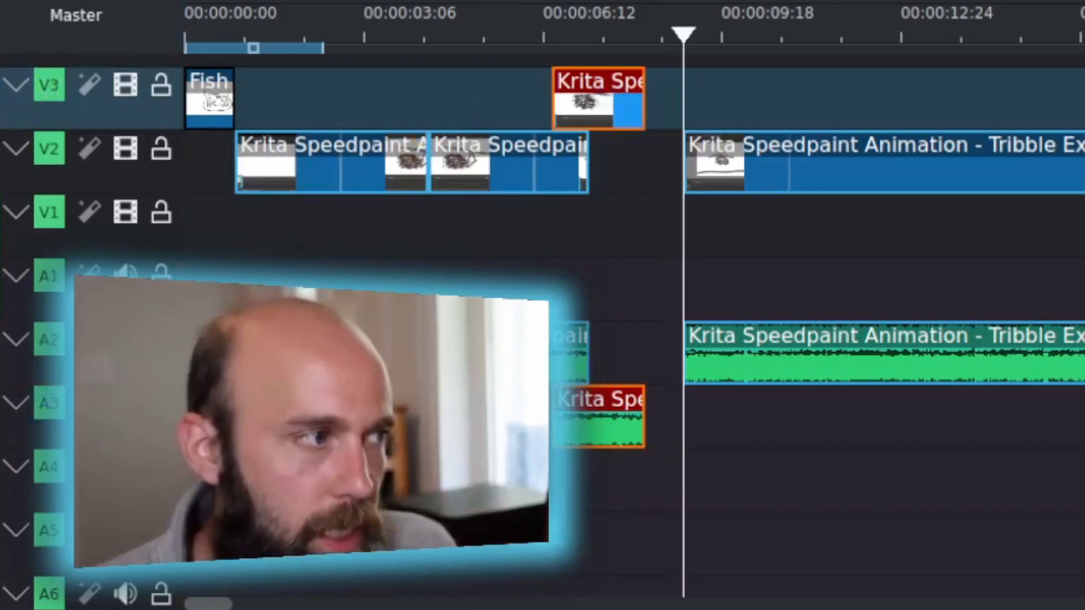
drag(590, 440, 631, 314)
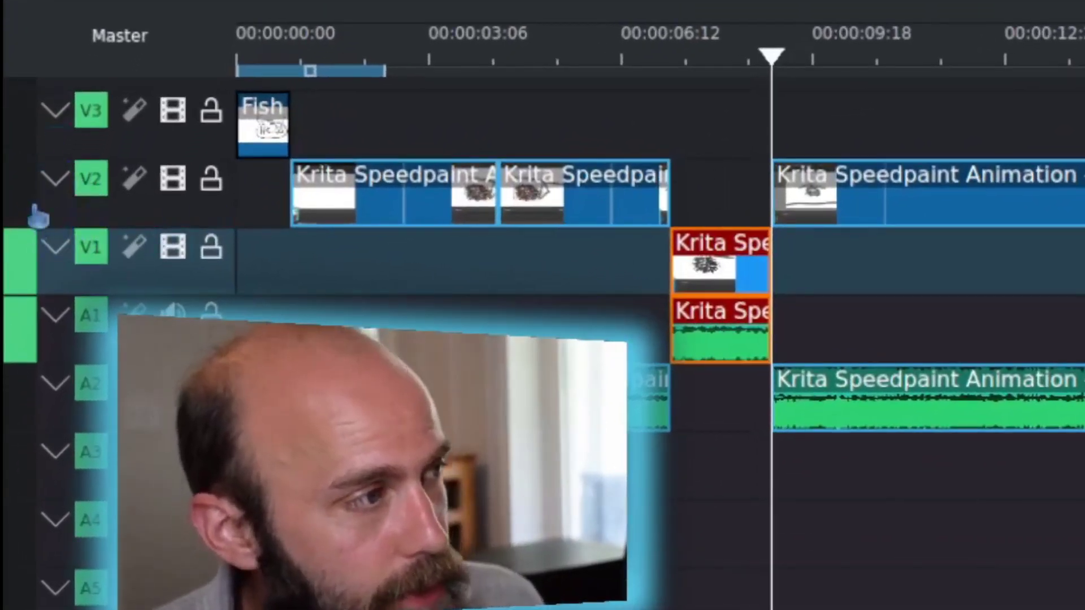
Insert an AV track above V8, creating track V9
right_click(53, 230)
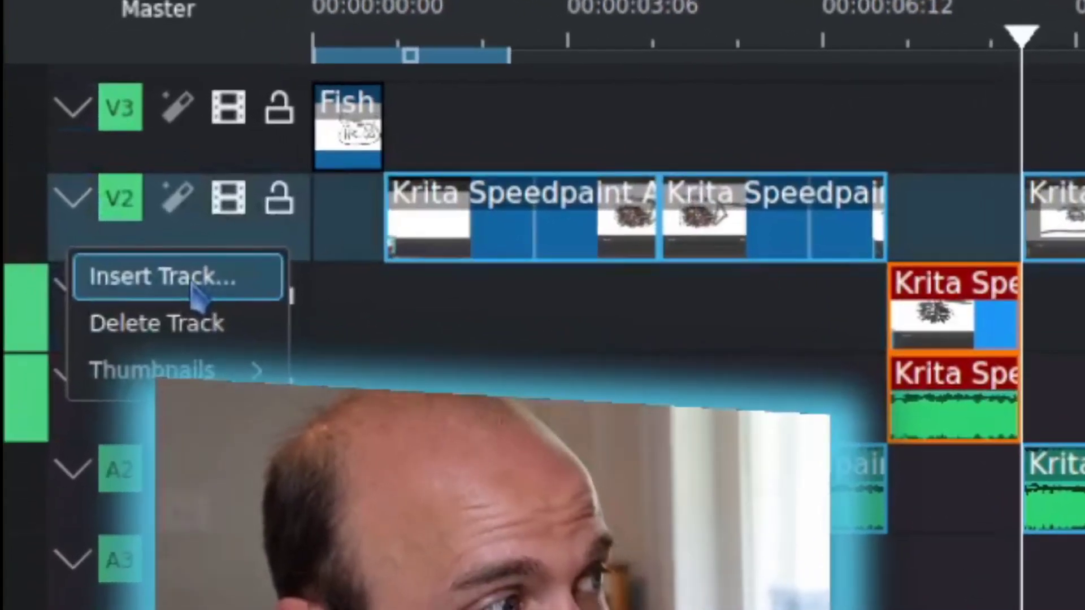
click(191, 285)
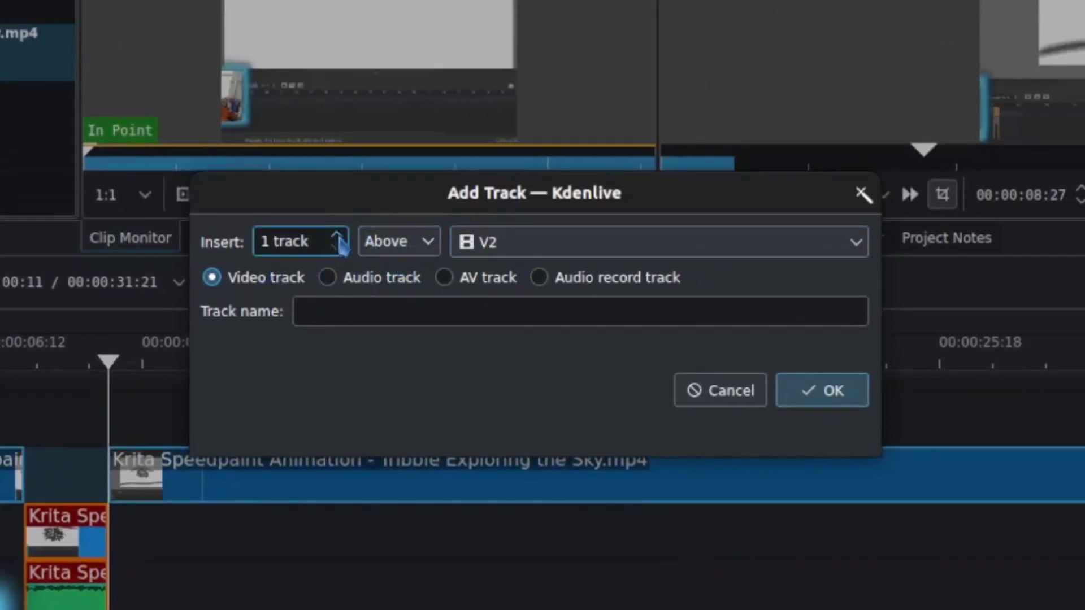
click(496, 254)
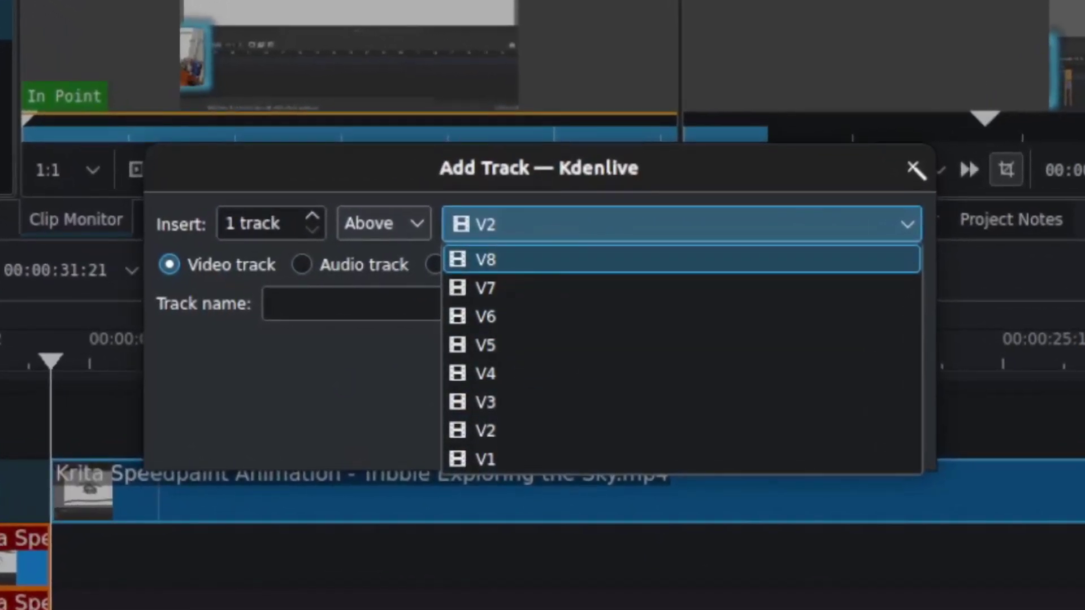
click(593, 261)
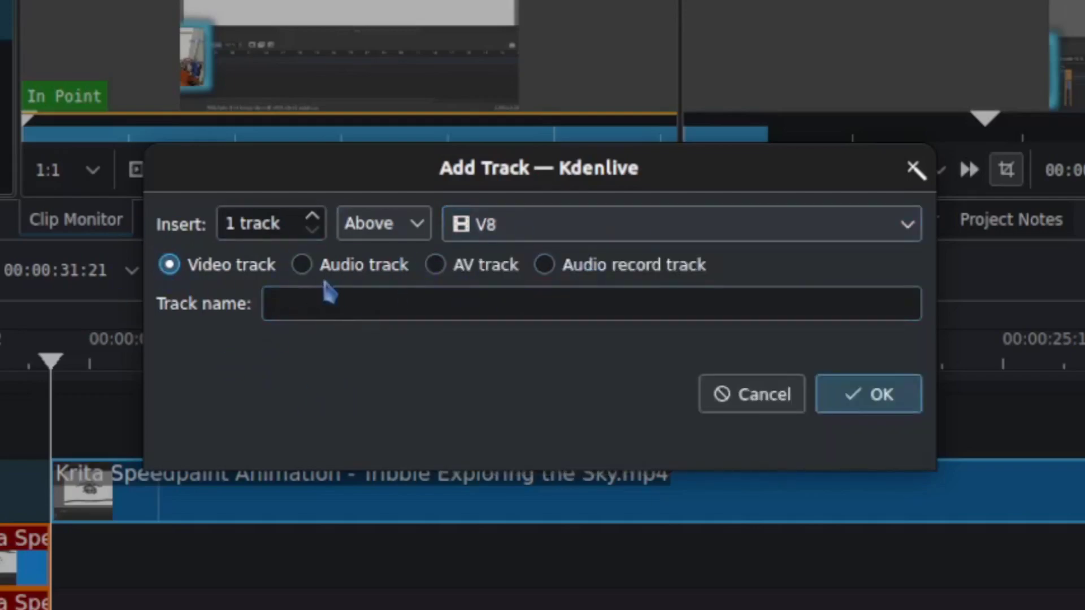
click(458, 272)
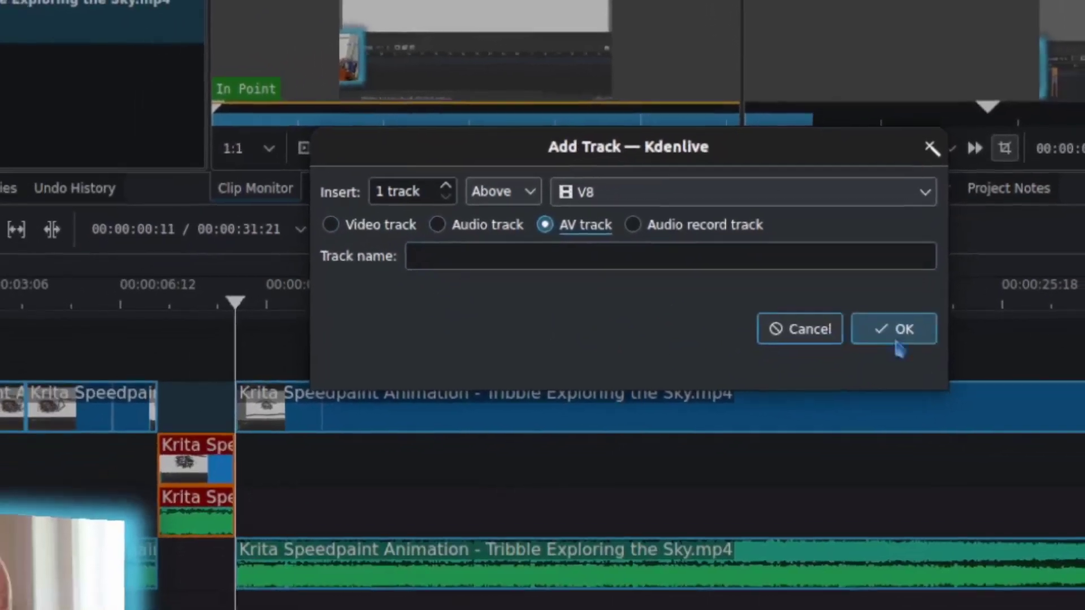
click(868, 394)
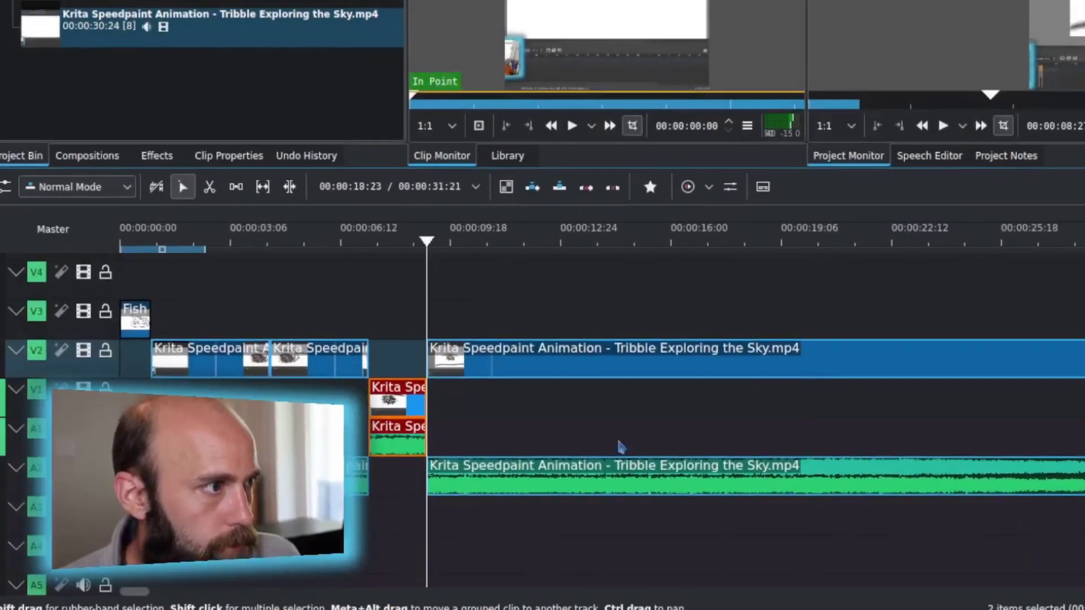
scroll(167, 313, down, 5)
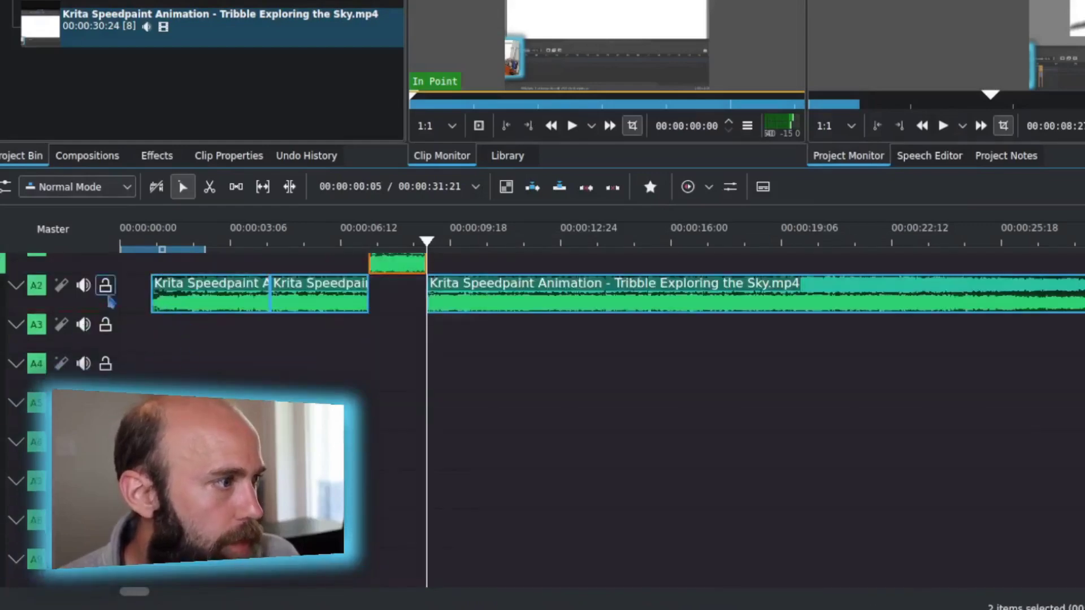
scroll(110, 303, up, 5)
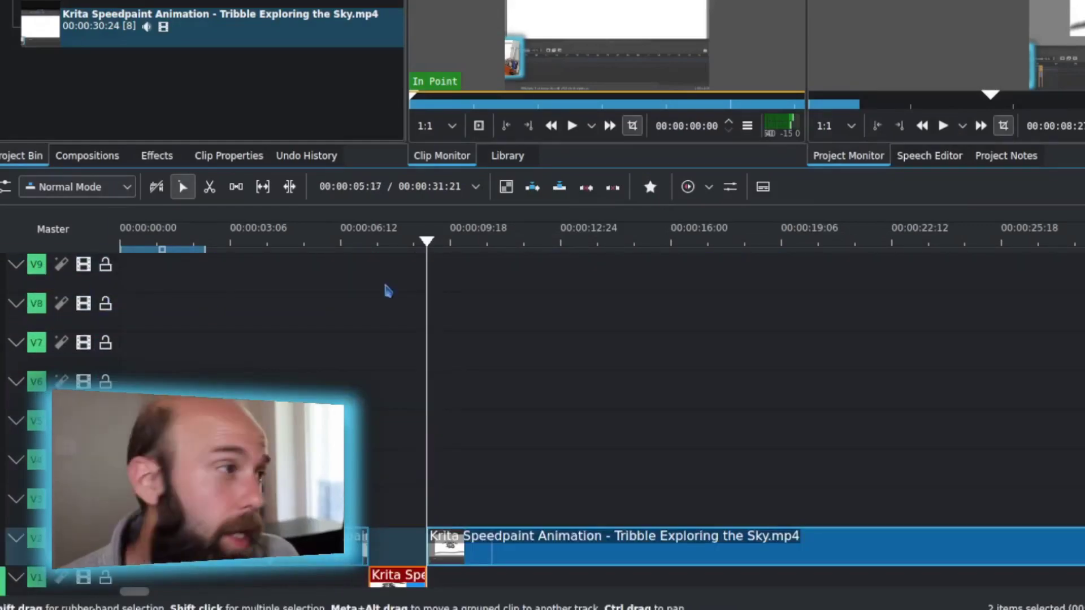
scroll(387, 291, down, 2)
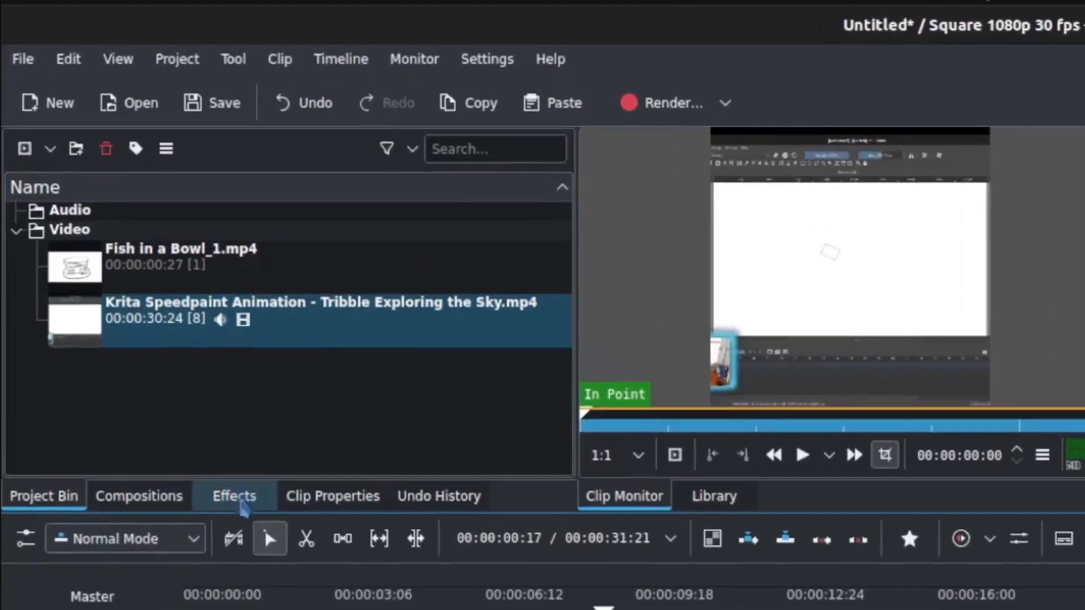
Apply Transform to the V1 Krita clip with rotation -112 and 80.93% size
click(199, 418)
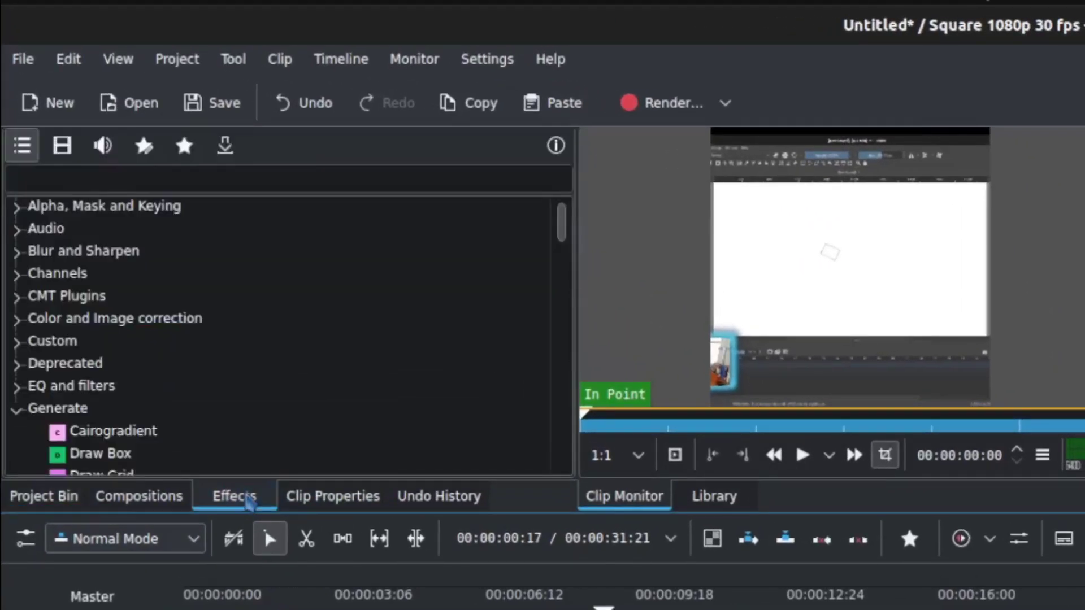
click(17, 410)
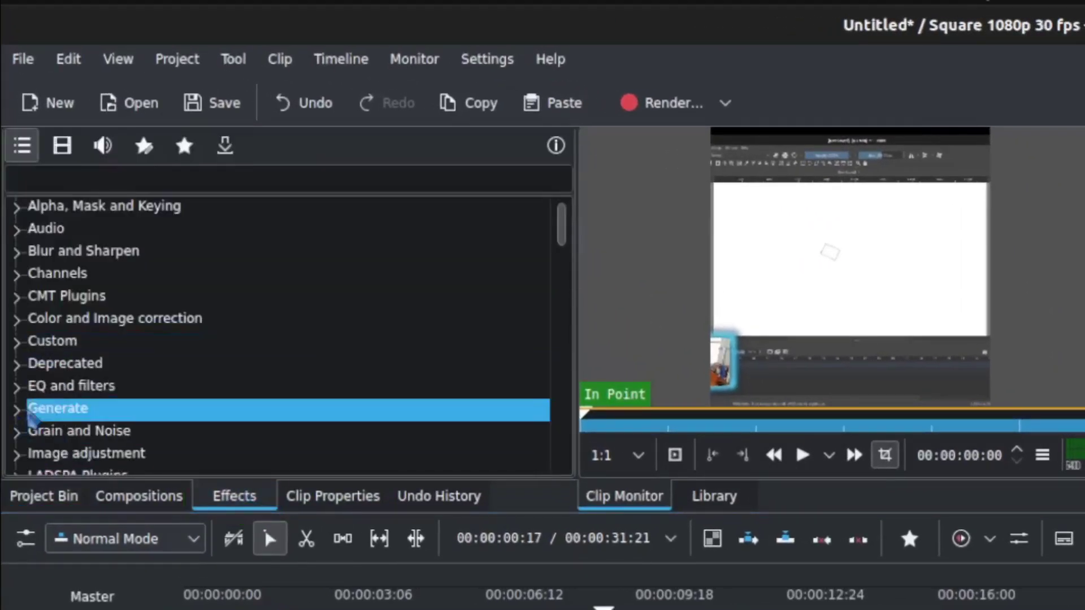
click(87, 181)
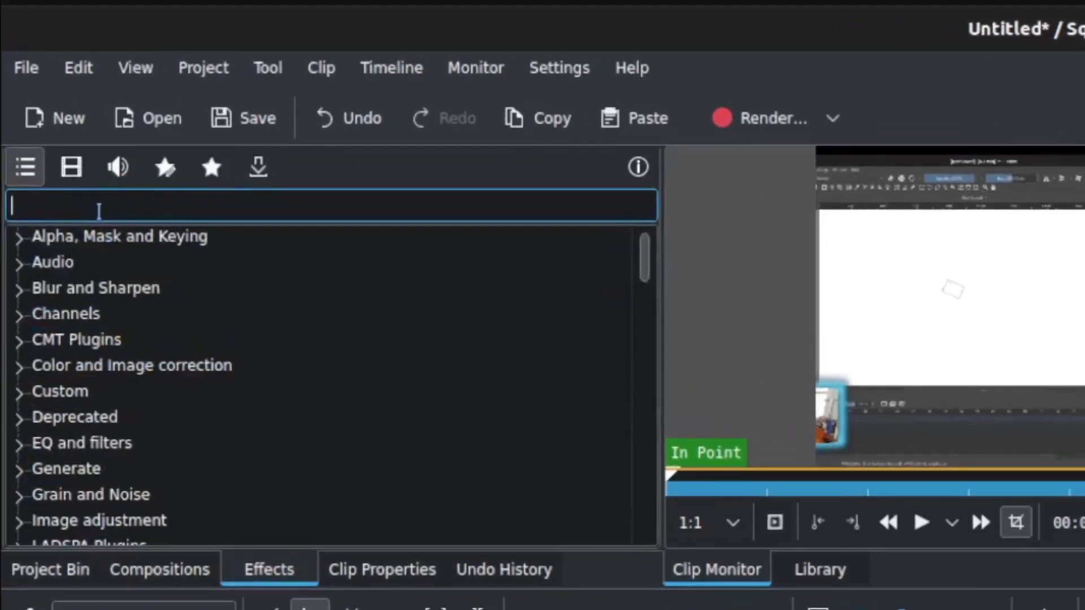
text(trans)
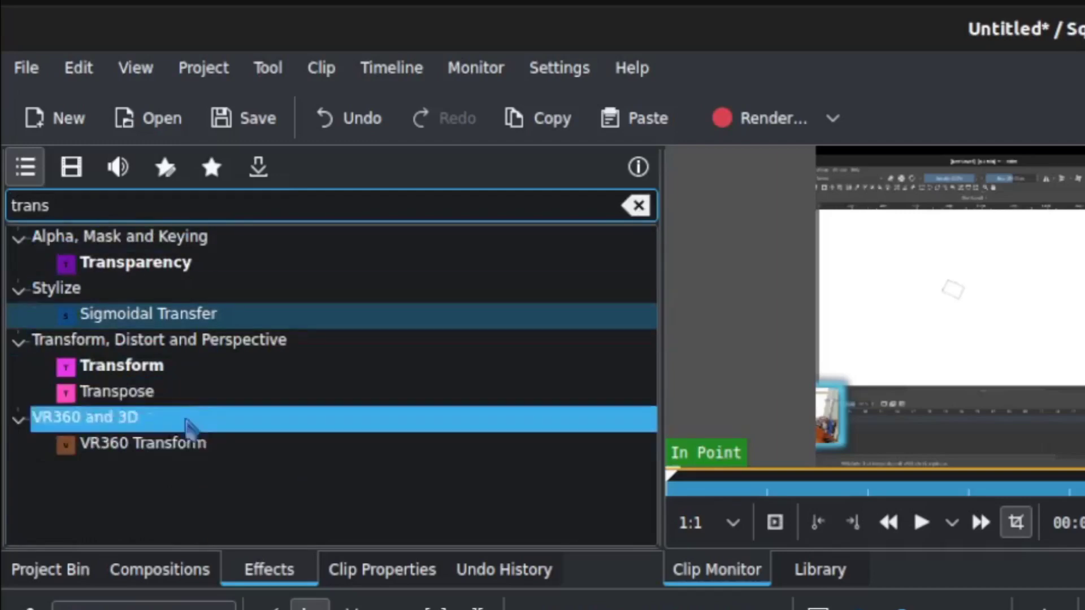
click(85, 365)
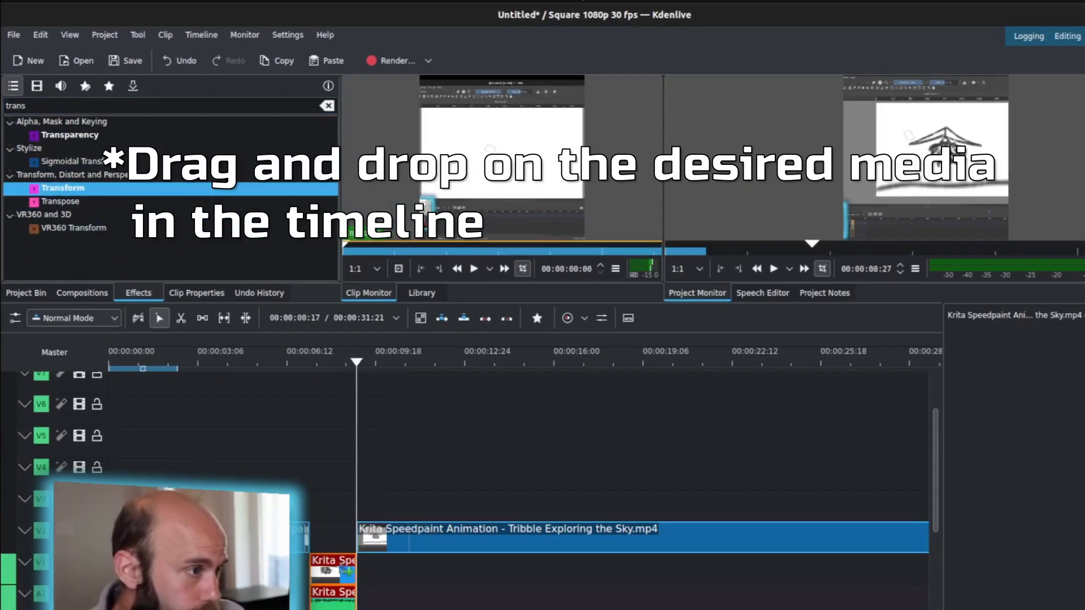
drag(63, 188, 330, 572)
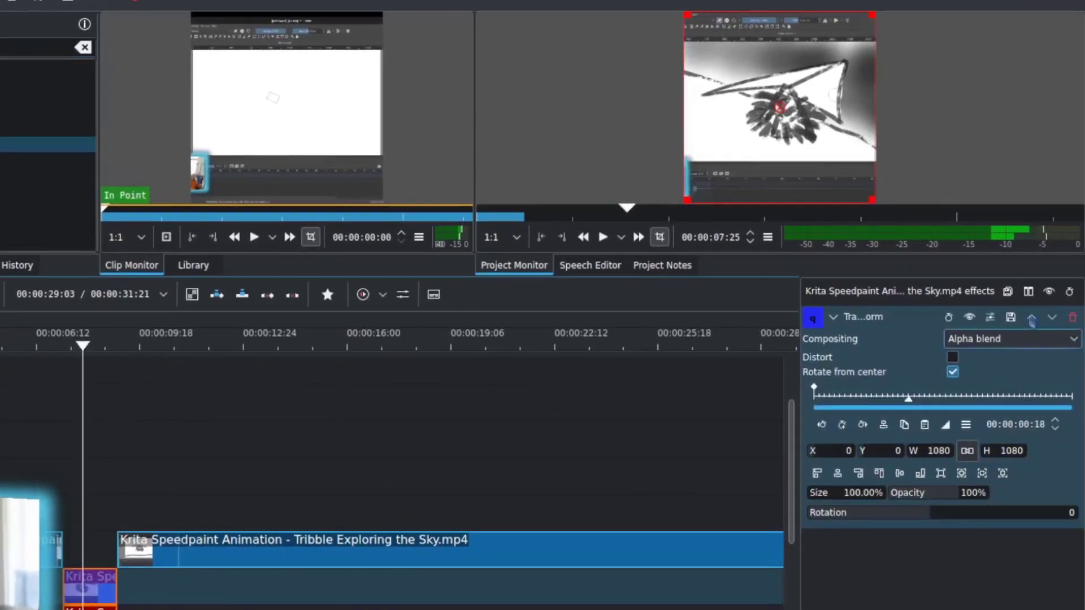
drag(922, 517, 893, 516)
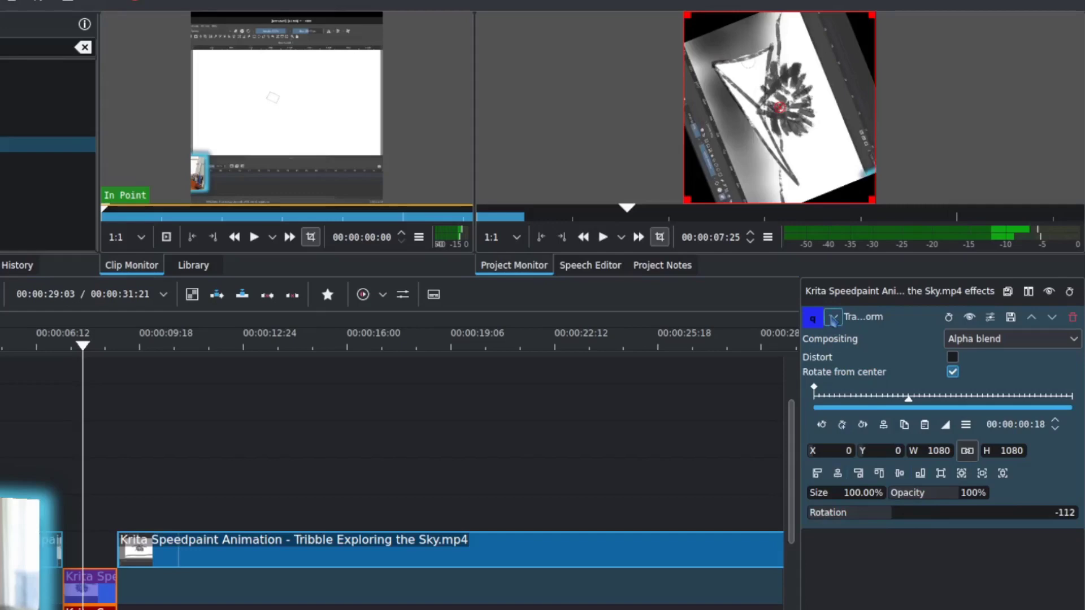
drag(871, 199, 807, 188)
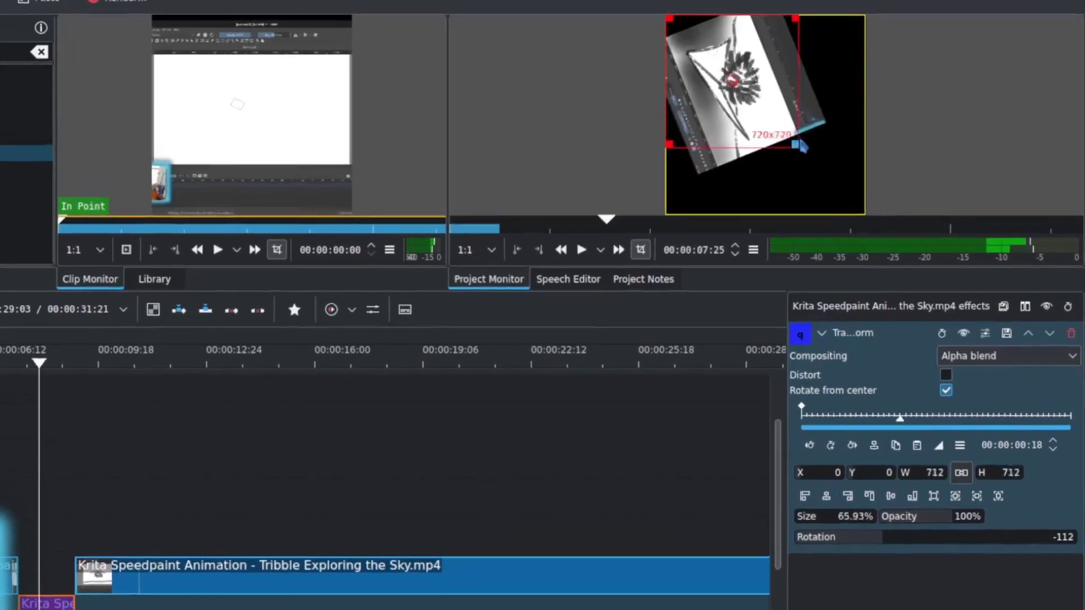
Add a Transform keyframe at 00:00:00:20 with -207 rotation and about 100% size
click(782, 446)
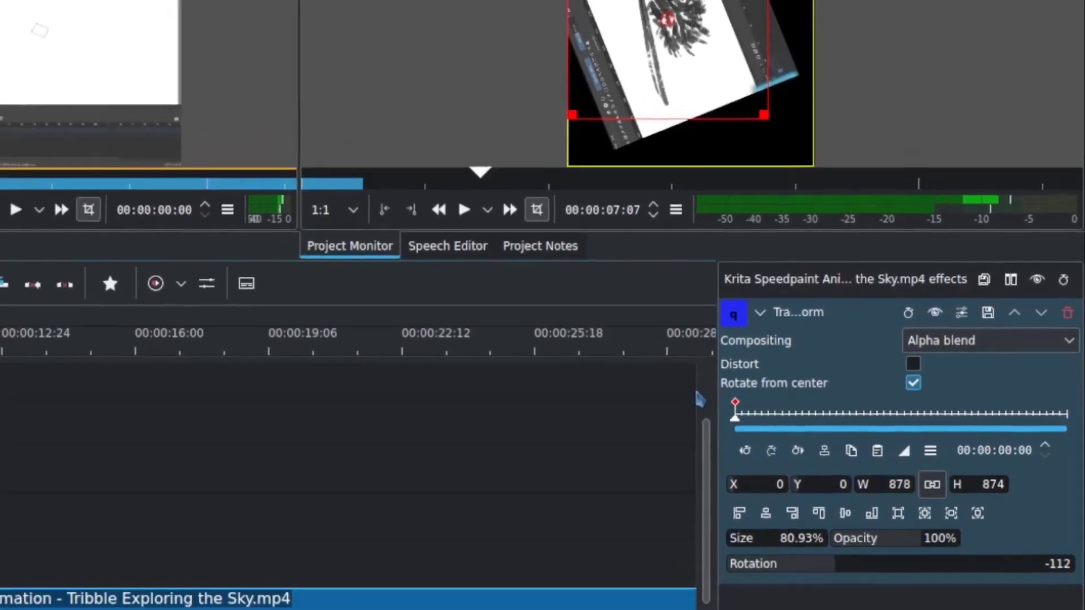
drag(753, 464, 883, 468)
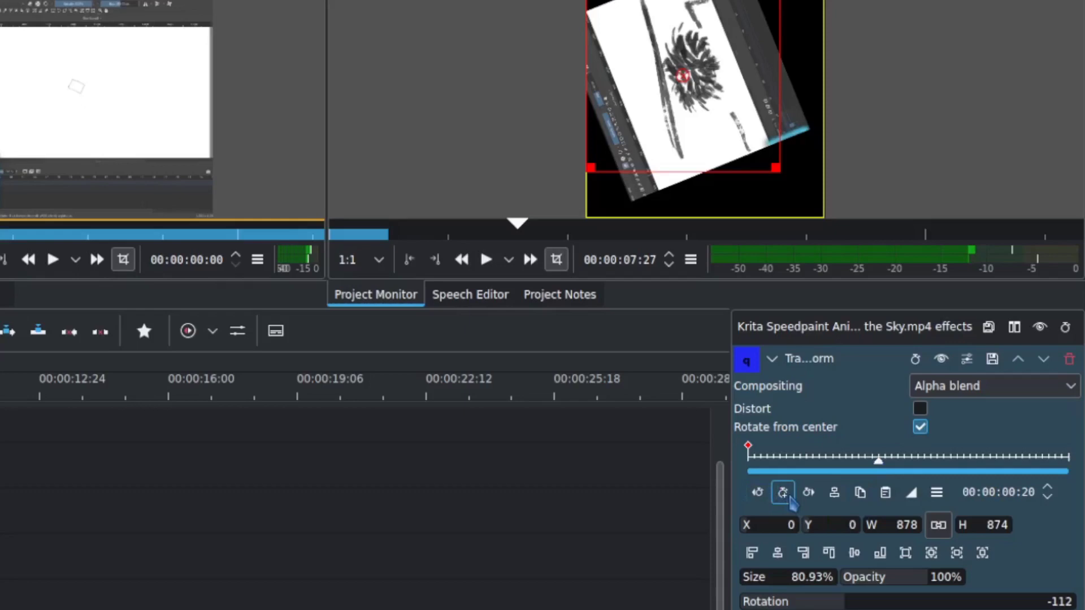
click(785, 493)
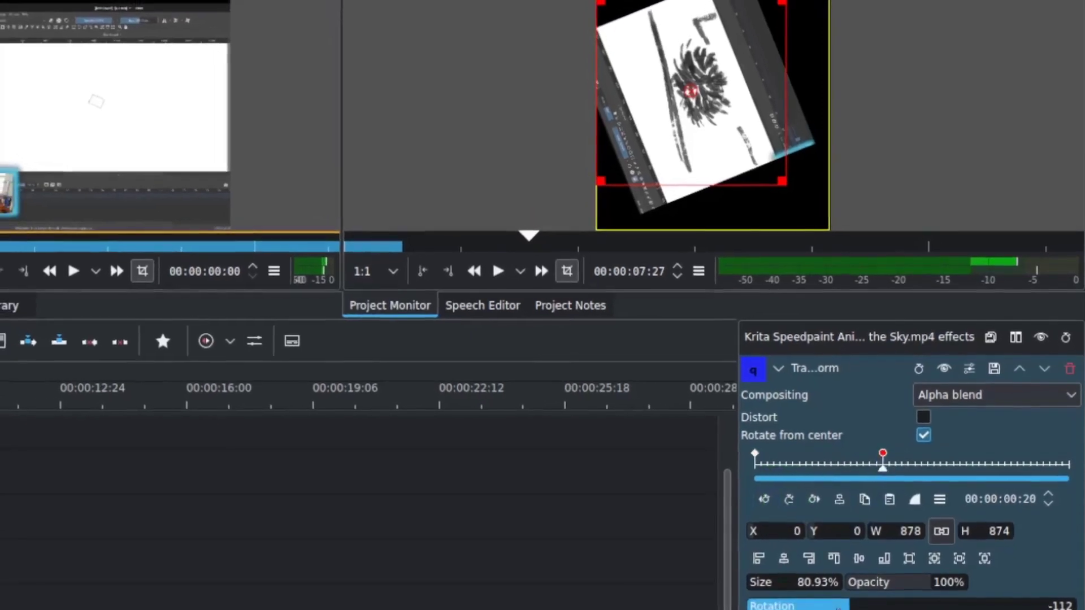
drag(850, 606, 865, 606)
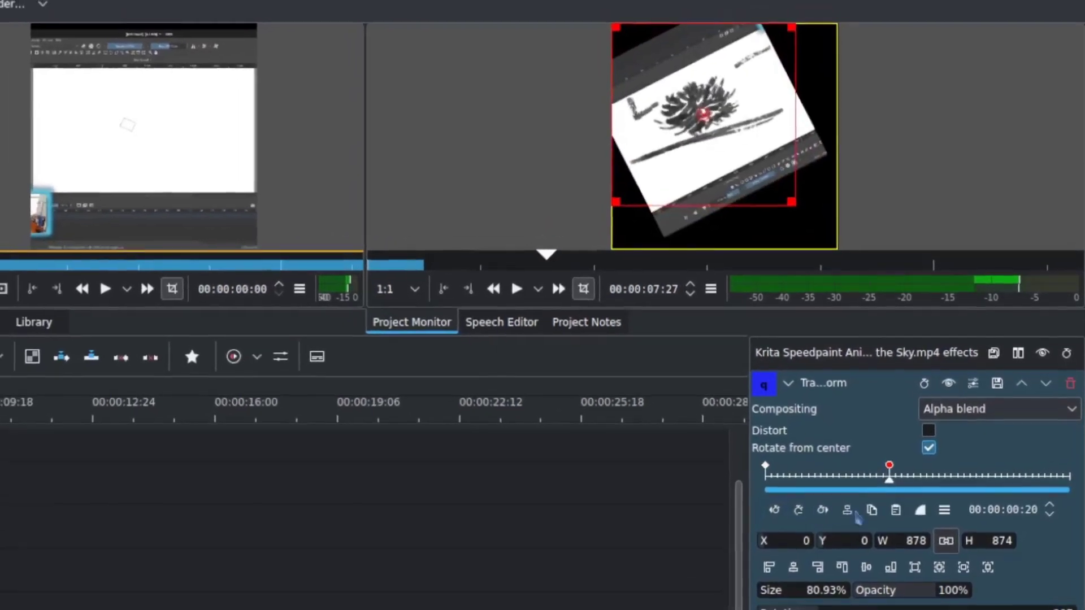
drag(795, 207, 866, 250)
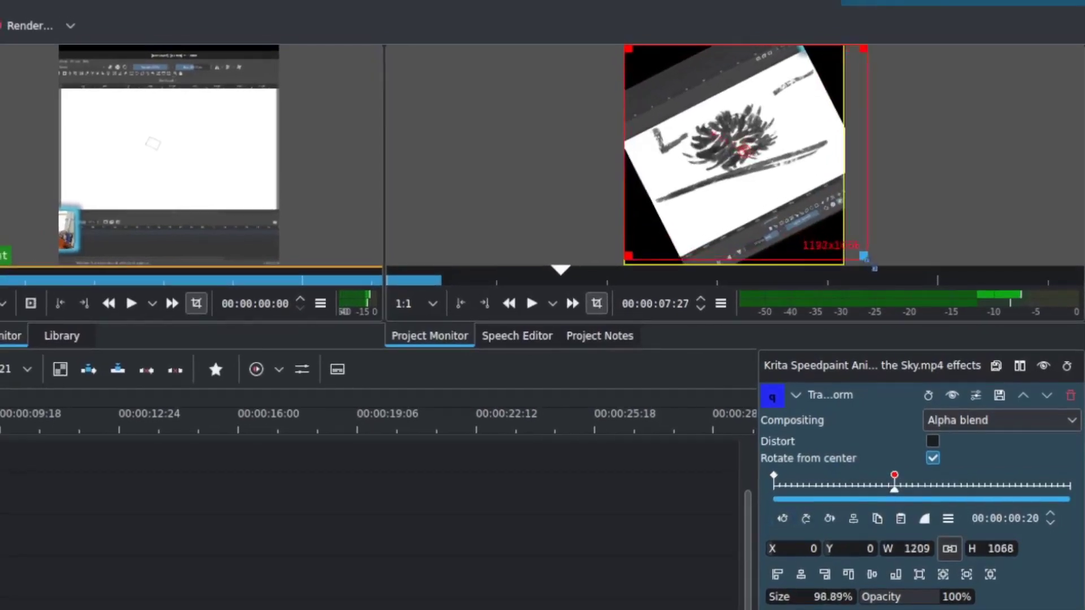
Preview the animation, then delete that keyframe so the clip stays at -112
key(space)
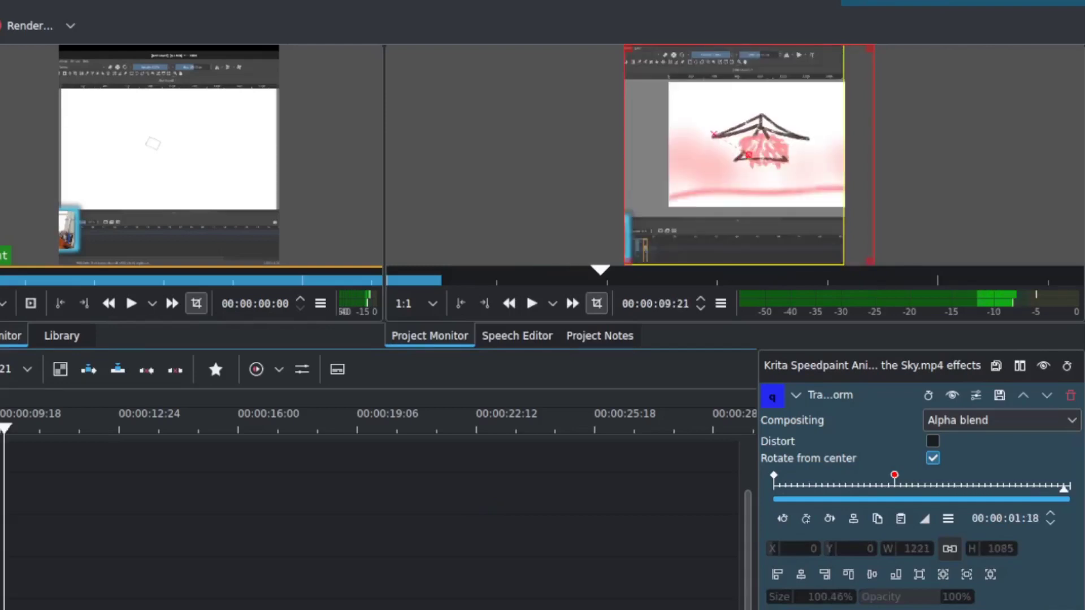
click(899, 495)
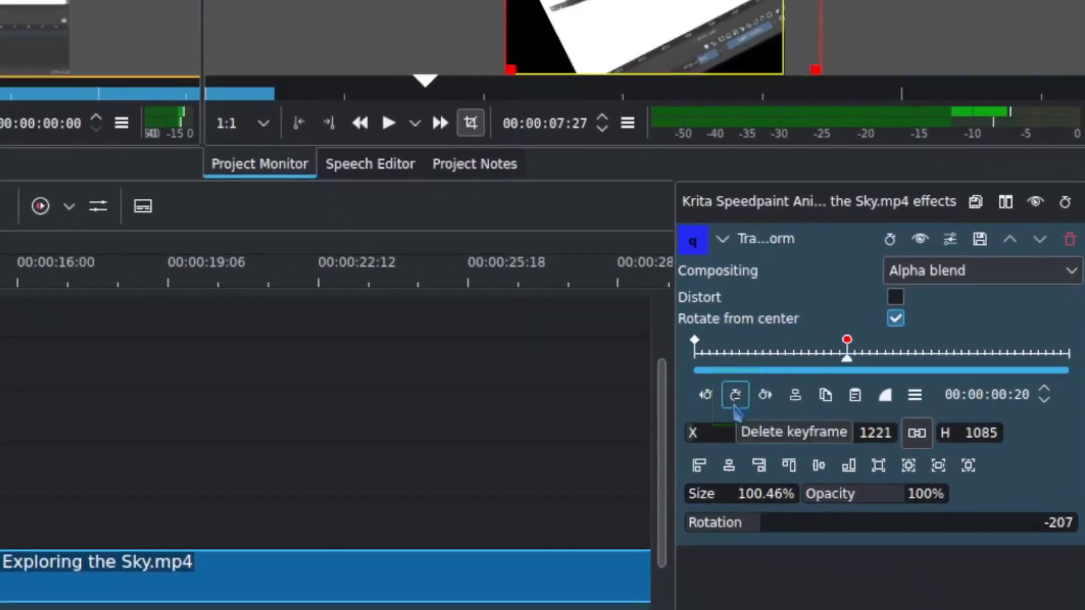
click(736, 396)
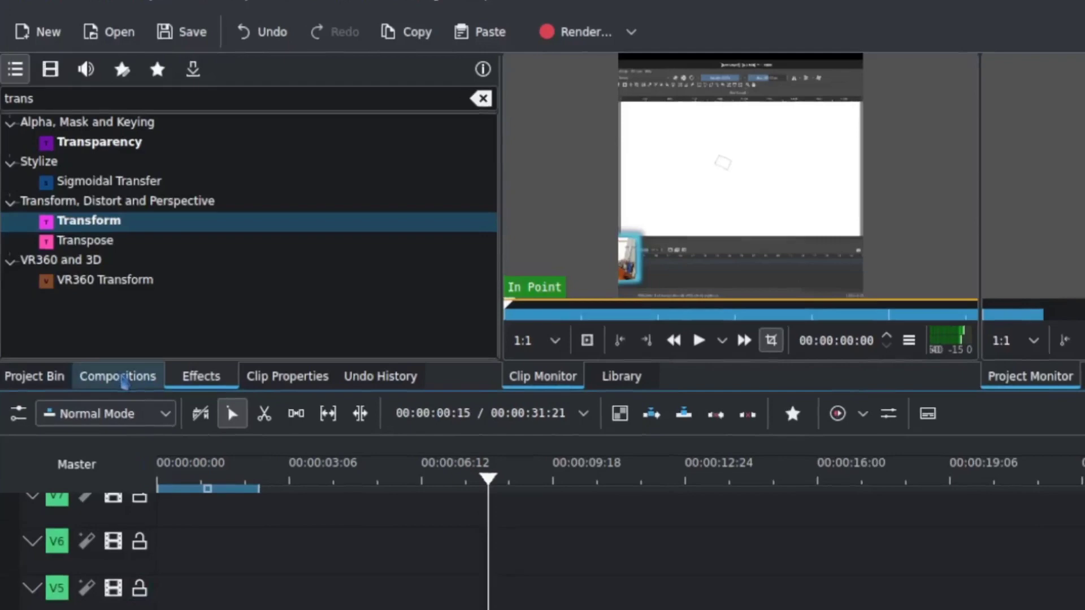
Drop a Dissolve composition above the Krita clip, stretch it to 00:03:10, and keep Luma Map at None
click(122, 377)
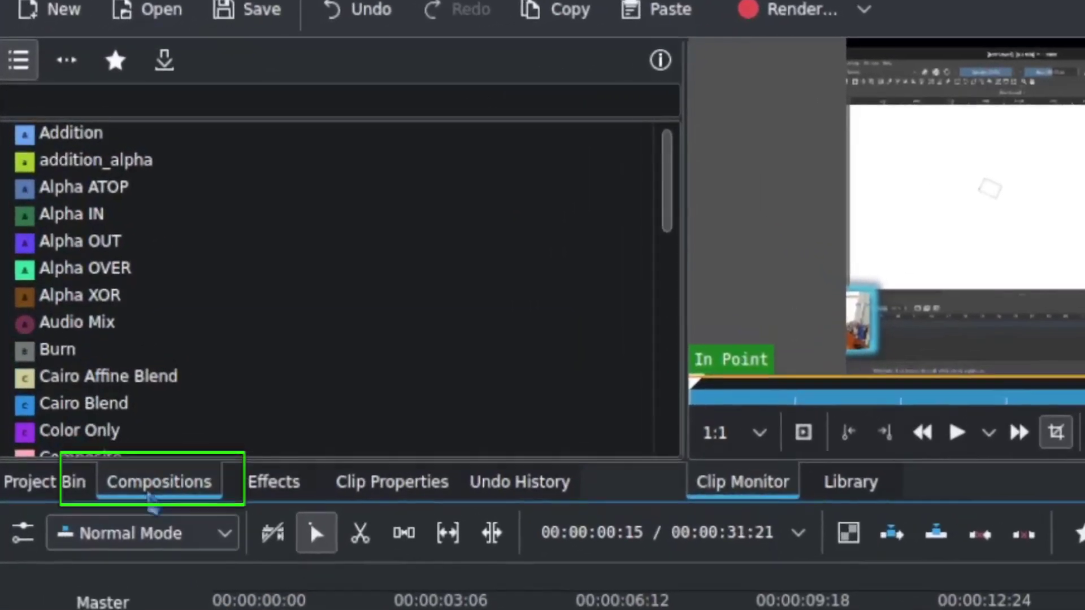
scroll(145, 215, down, 4)
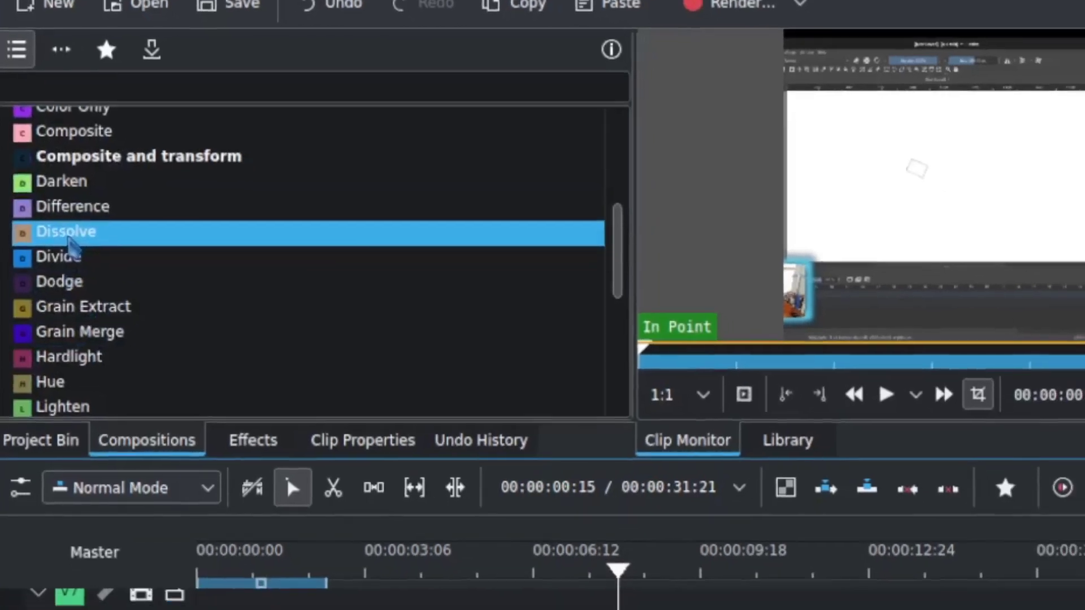
drag(69, 244, 620, 609)
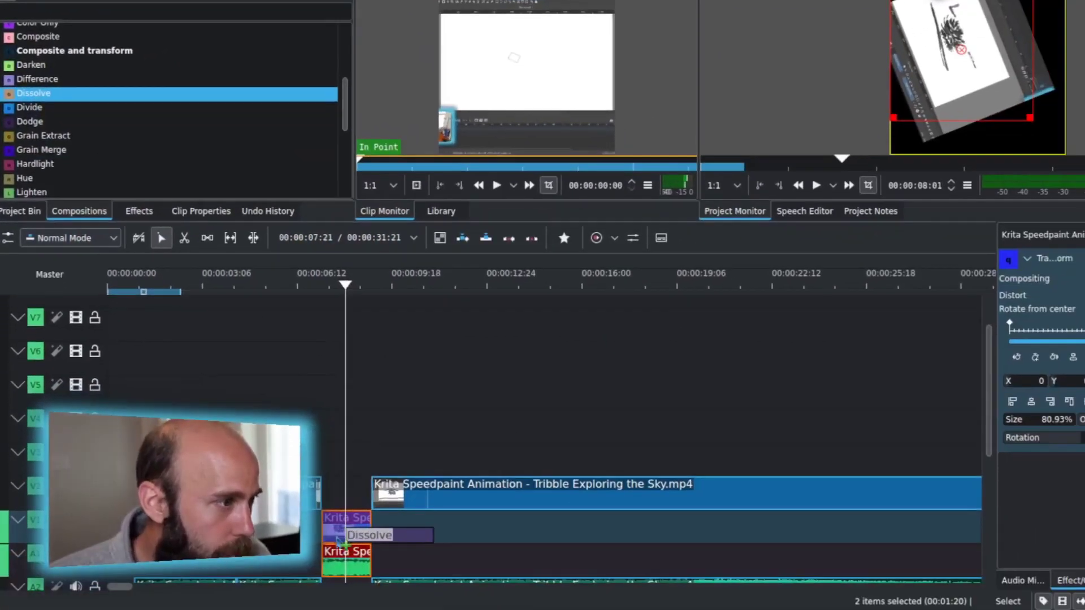
drag(341, 539, 342, 540)
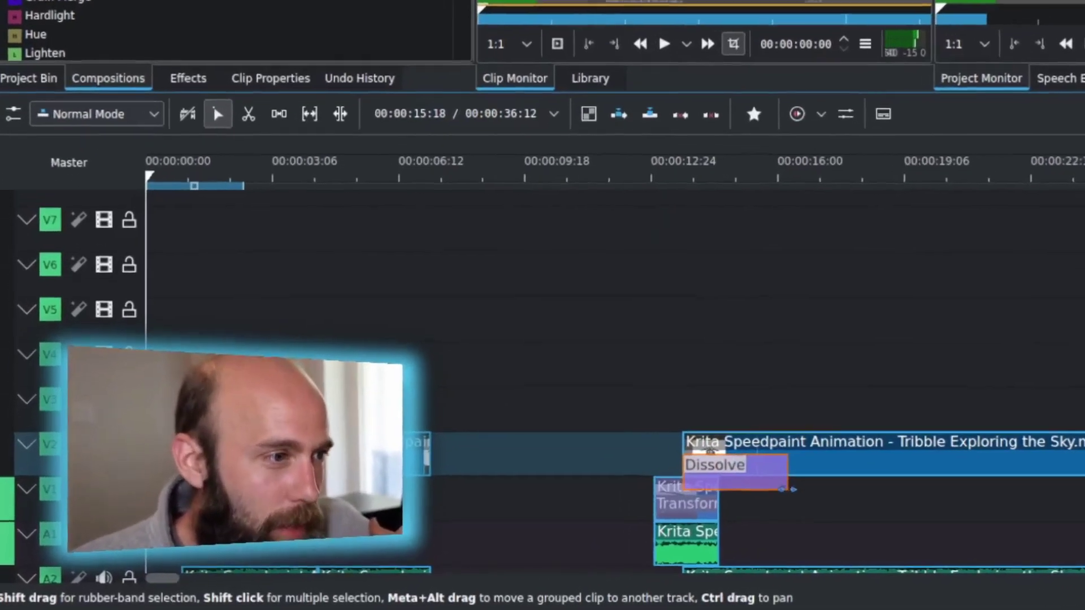
drag(789, 488, 818, 501)
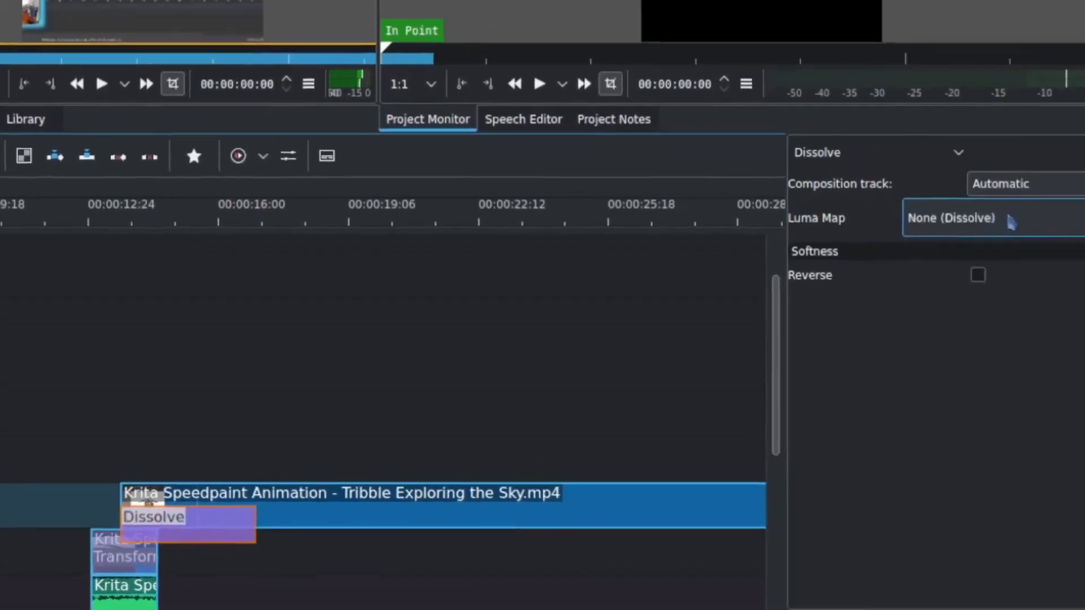
click(1028, 232)
click(1030, 236)
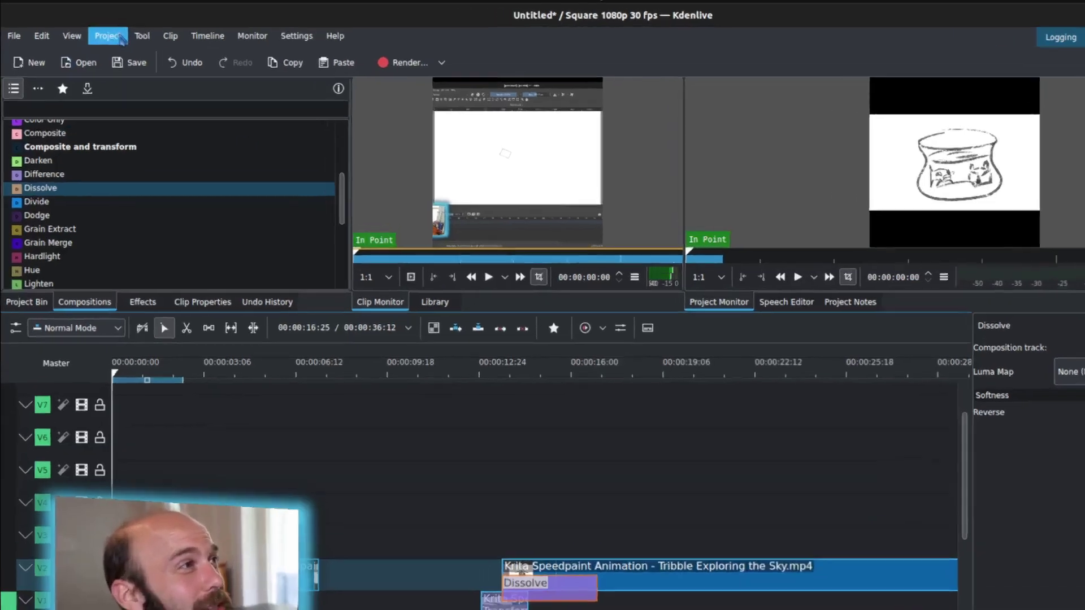
Open the Render dialog from the Project menu and pick the MP4-H264/AAC preset
click(120, 37)
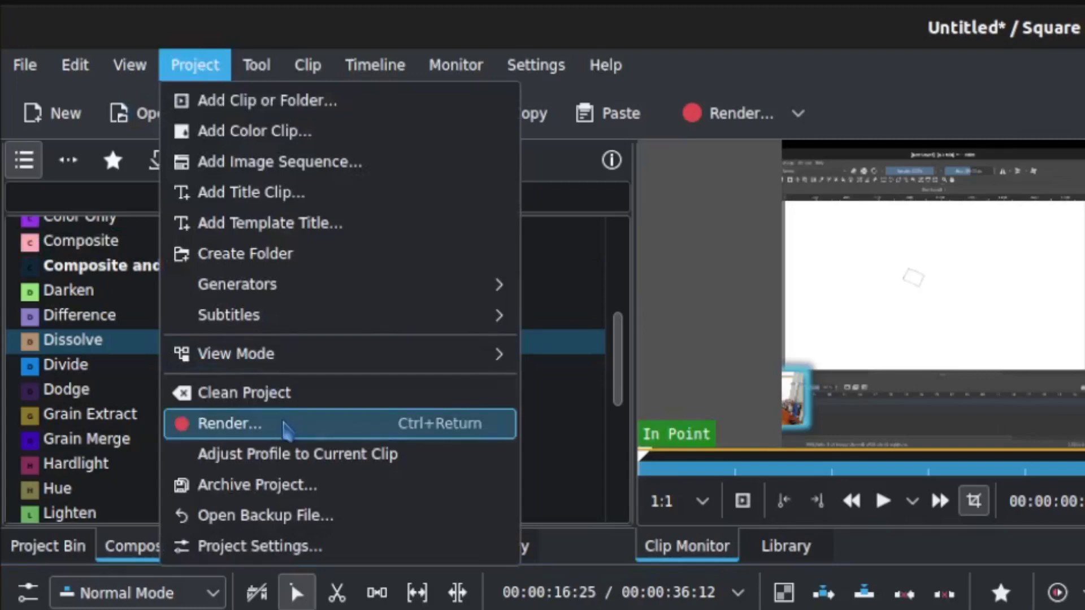
click(157, 236)
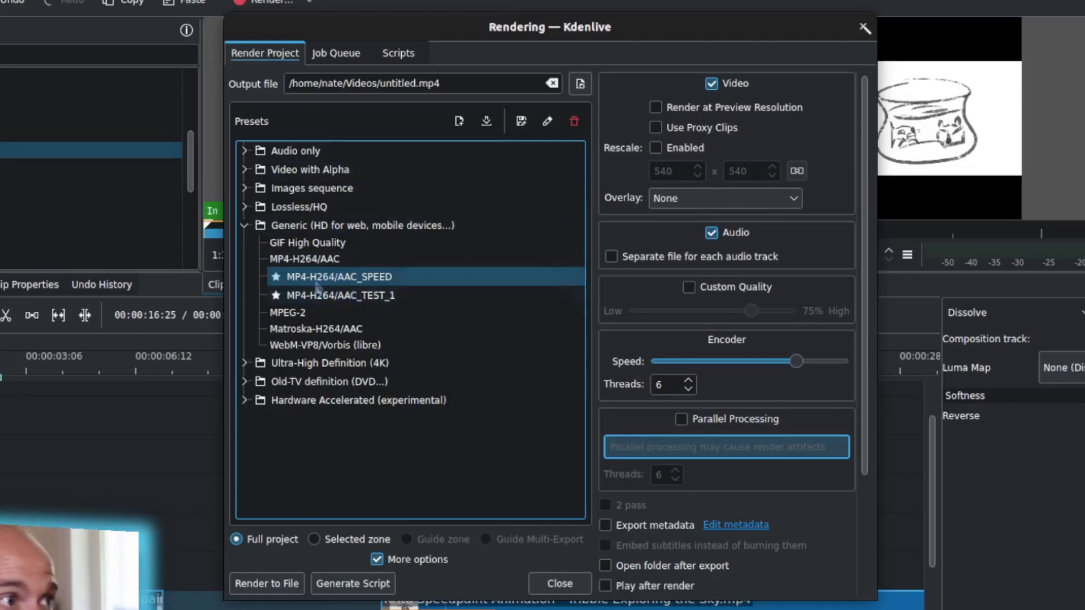
click(305, 259)
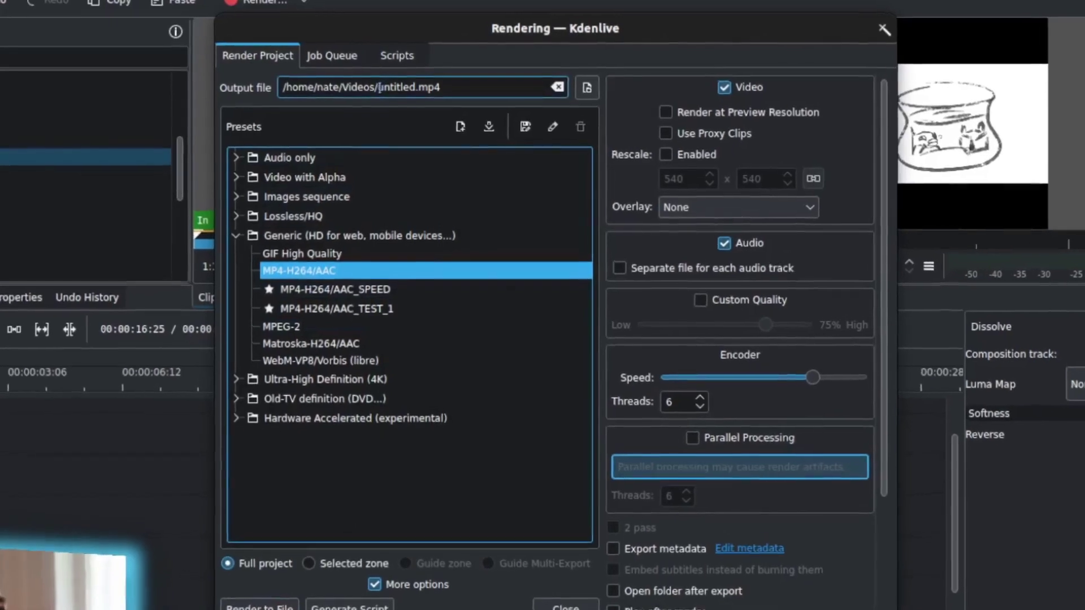
Rename the output file to name.mp4 in the Videos folder
click(289, 84)
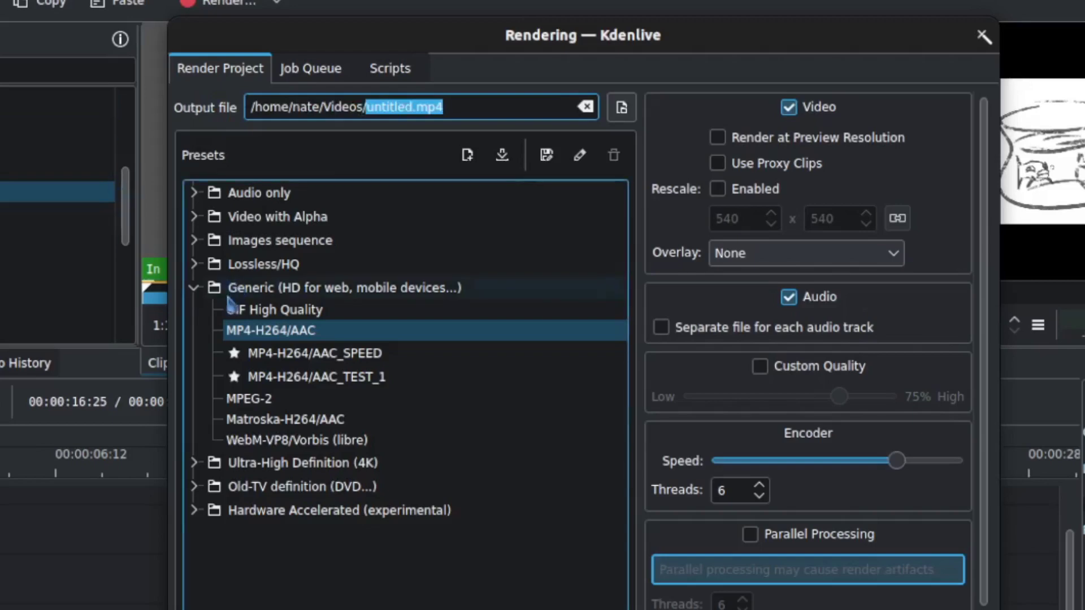
click(621, 108)
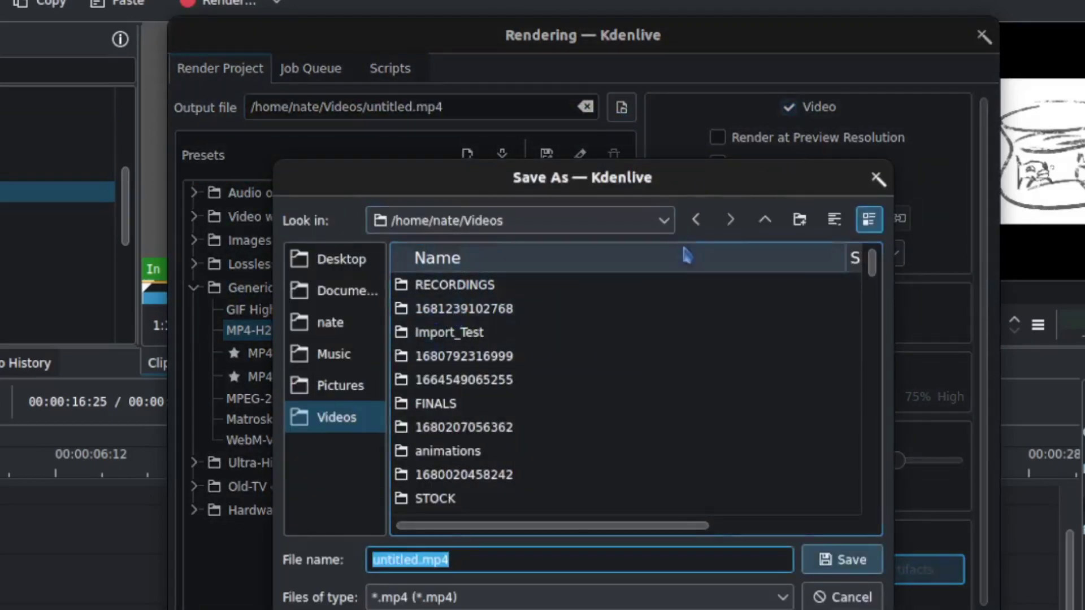
click(841, 600)
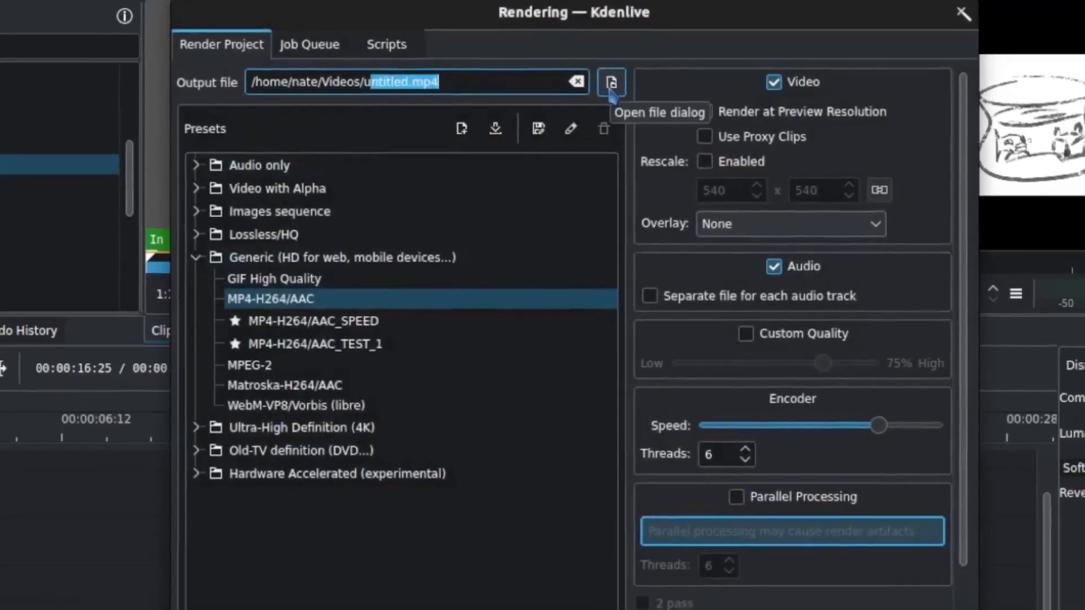
key(BackSpace)
text(name.mp4)
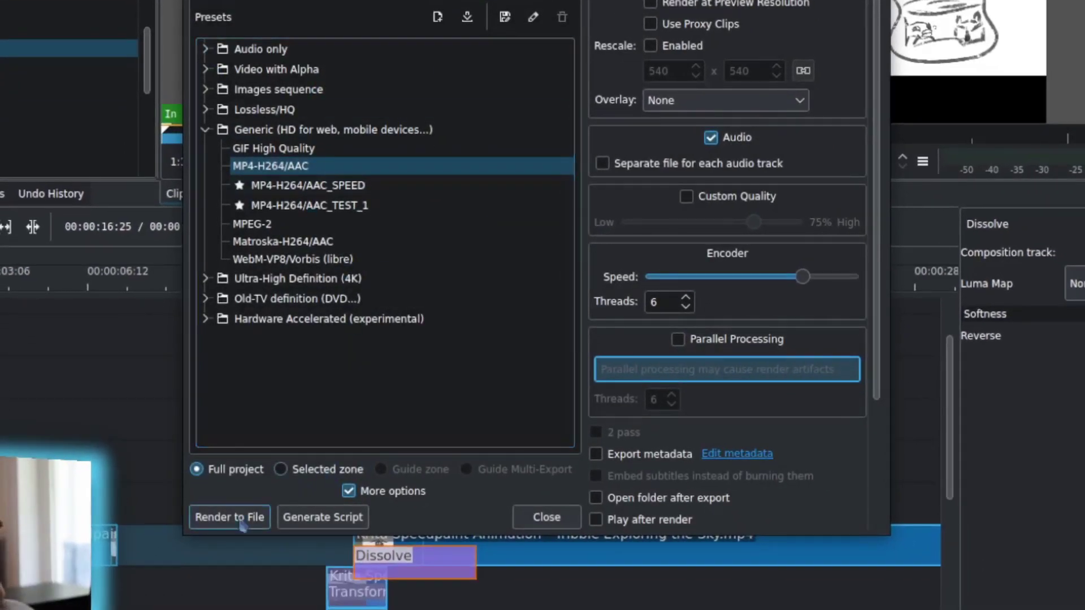
Render to File, queuing the name.mp4 job in the Job Queue
click(229, 517)
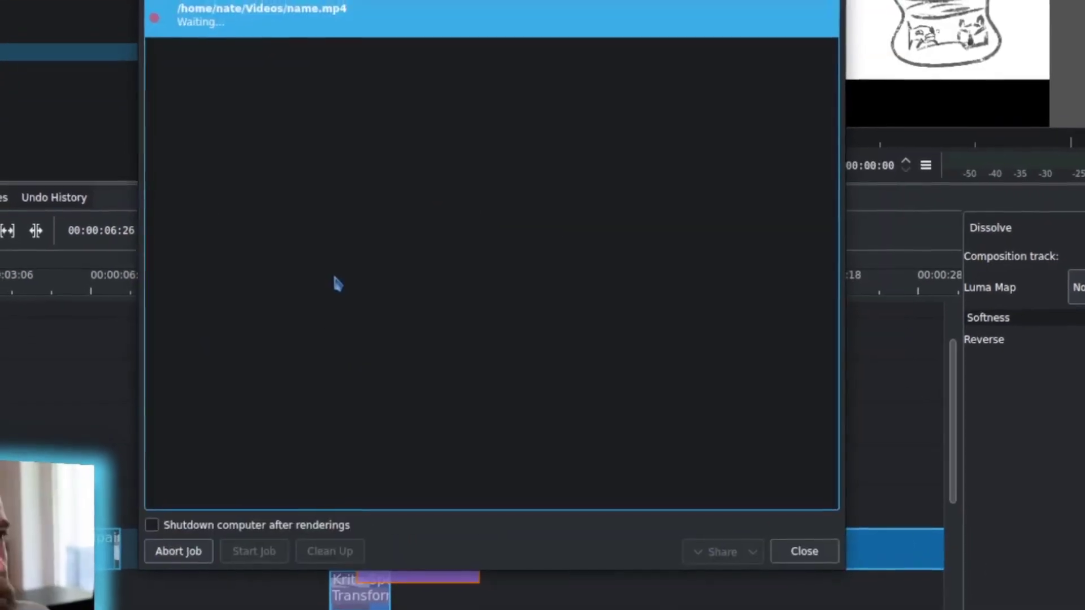